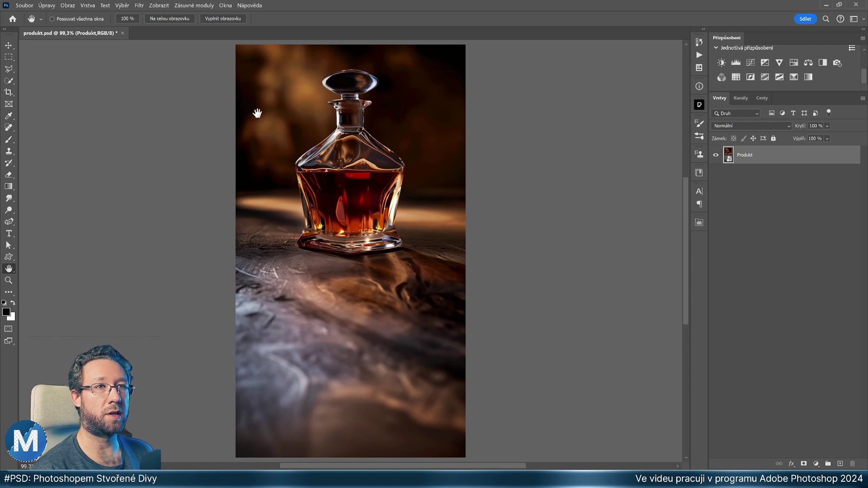
Auto-select the decanter with Výběr > Objekt, copy it to a new layer and name it 'odraz'.
left_click(122, 6)
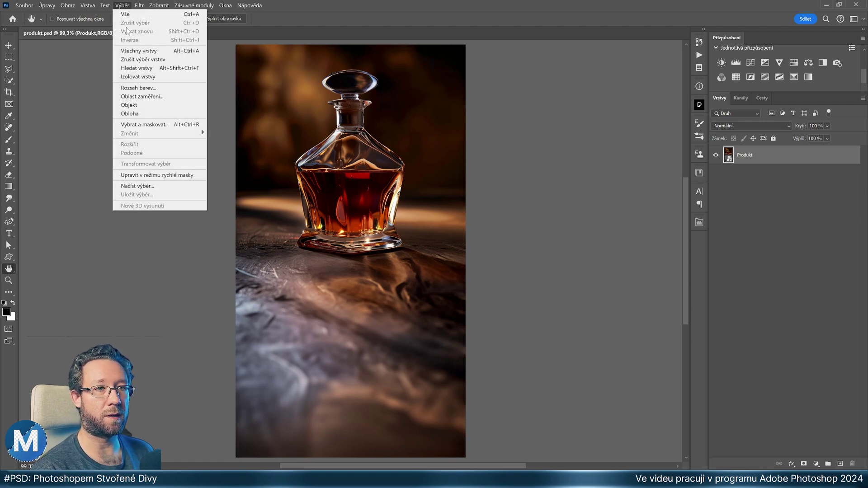
left_click(152, 106)
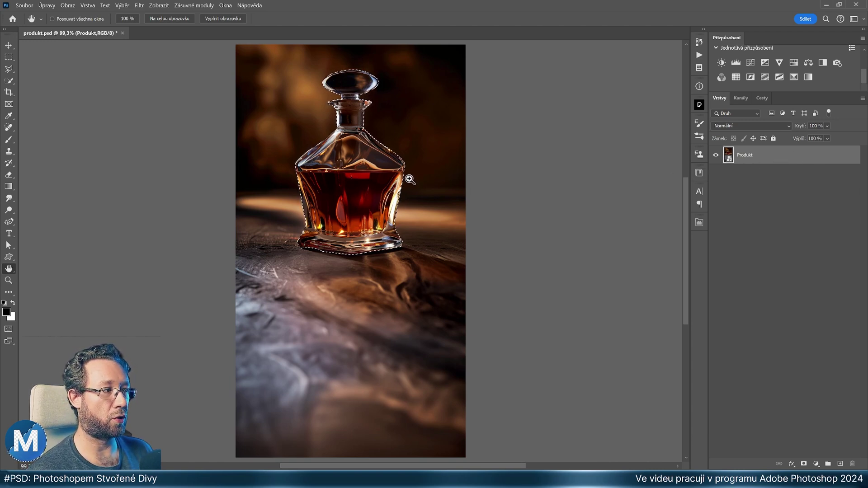
key("ctrl+j")
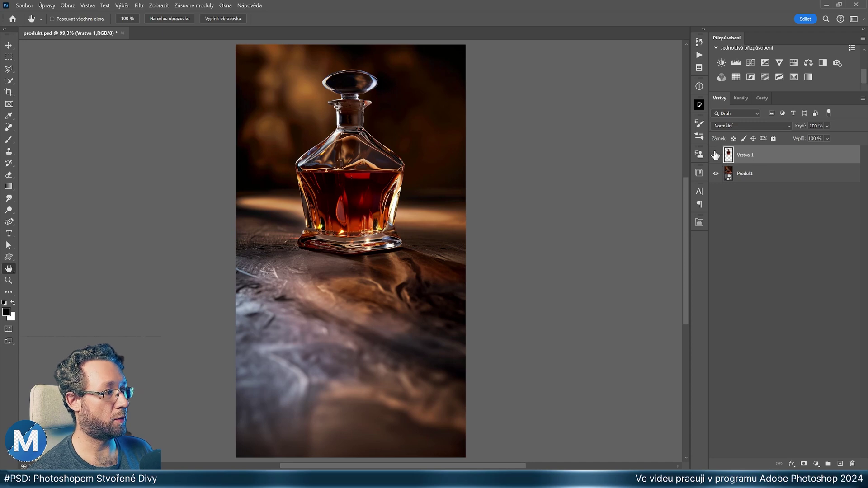
double_click(746, 157)
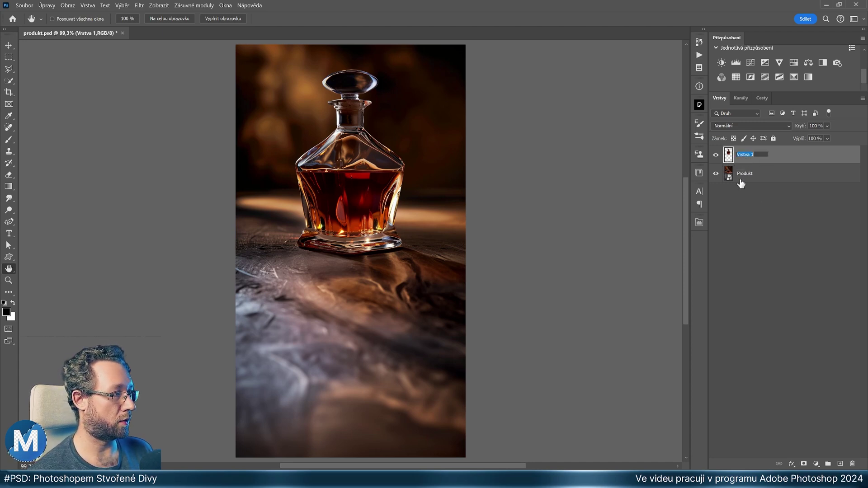
type("odraz")
key("Return")
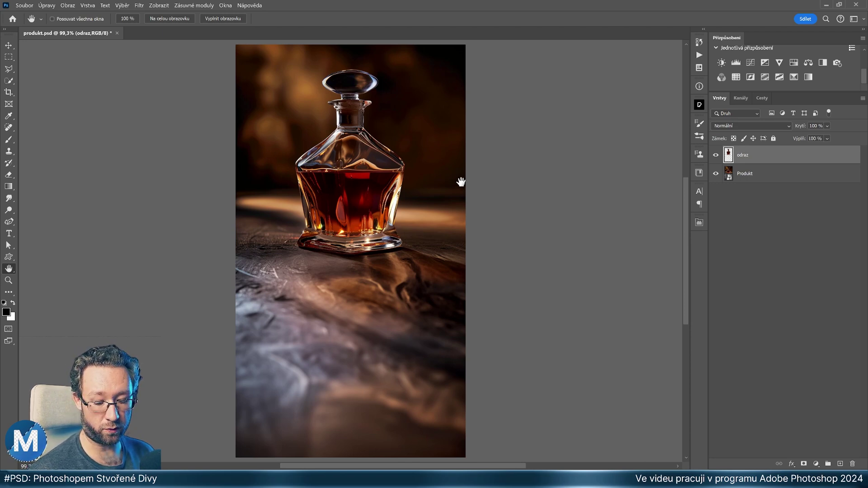
Flip the odraz copy vertically and position it directly beneath the bottle's base.
key("ctrl+t")
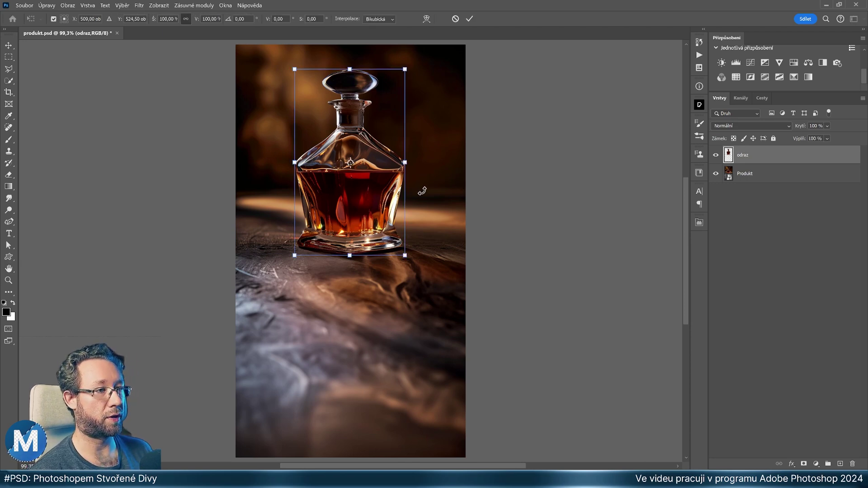
right_click(357, 131)
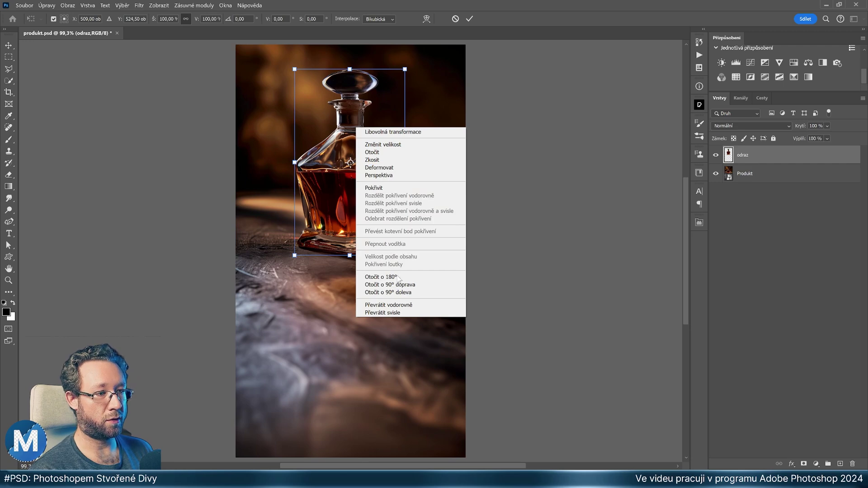
left_click(415, 313)
left_click_drag(376, 88, 376, 275)
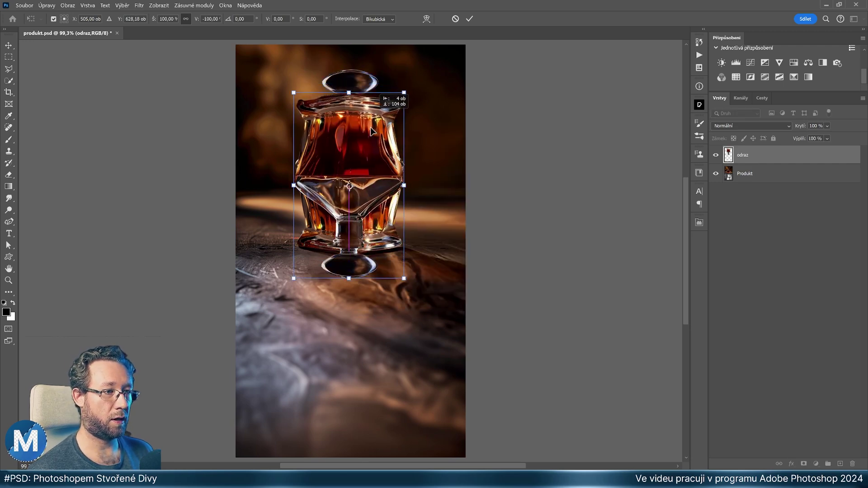
scroll(347, 268, "up", 3)
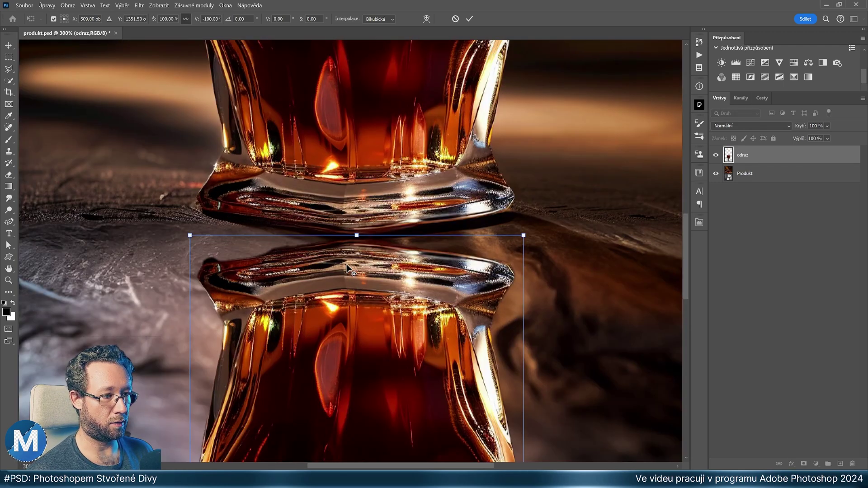
key("Down")
key("Down")
key("Down")
key("Return")
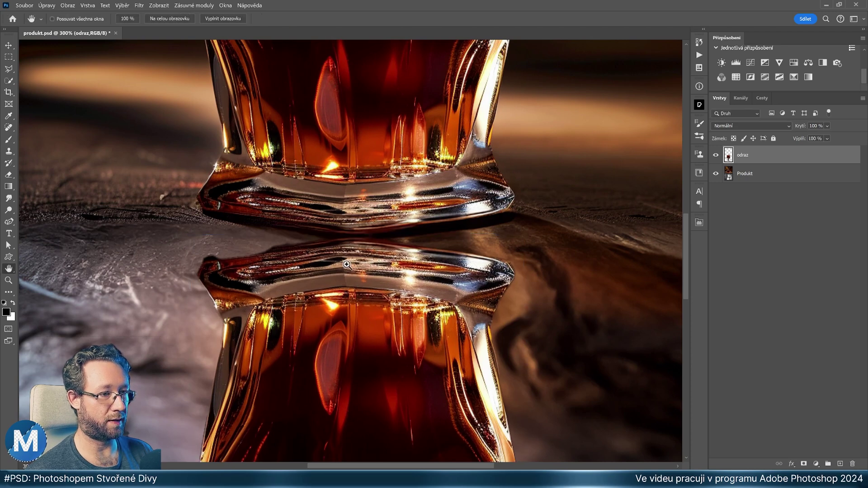
key("ctrl+0")
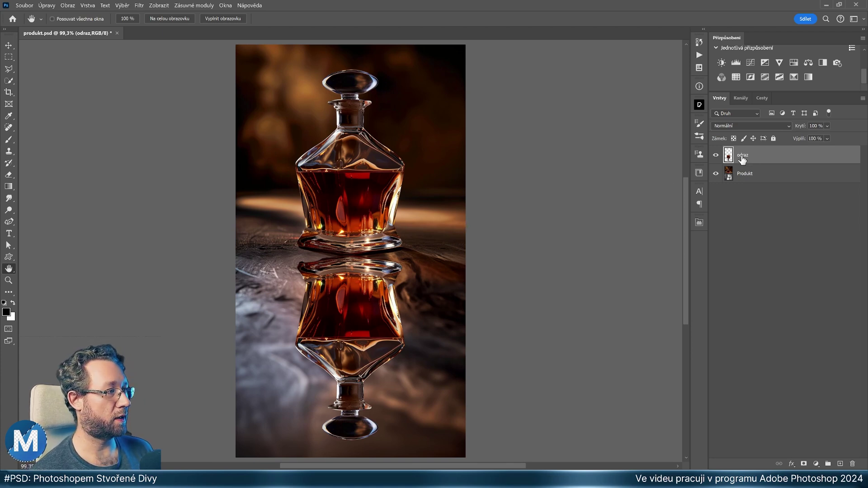
Convert the odraz layer to a smart object and start a Perspective Warp on it.
right_click(759, 152)
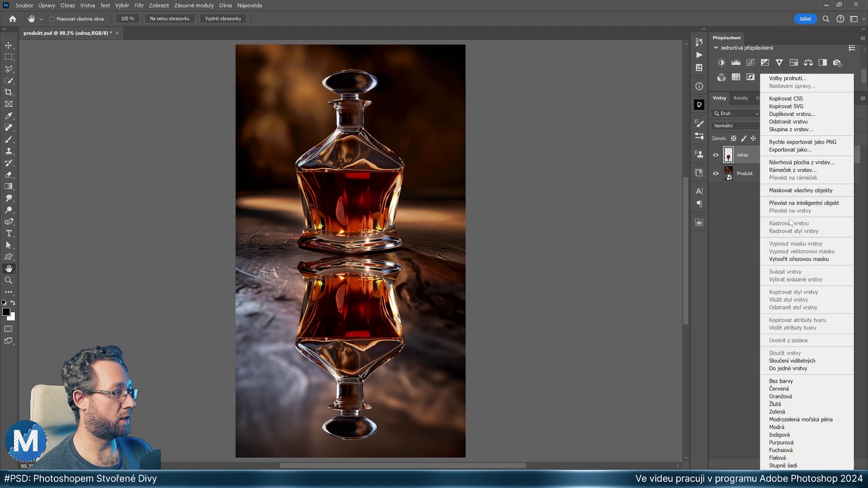
left_click(805, 203)
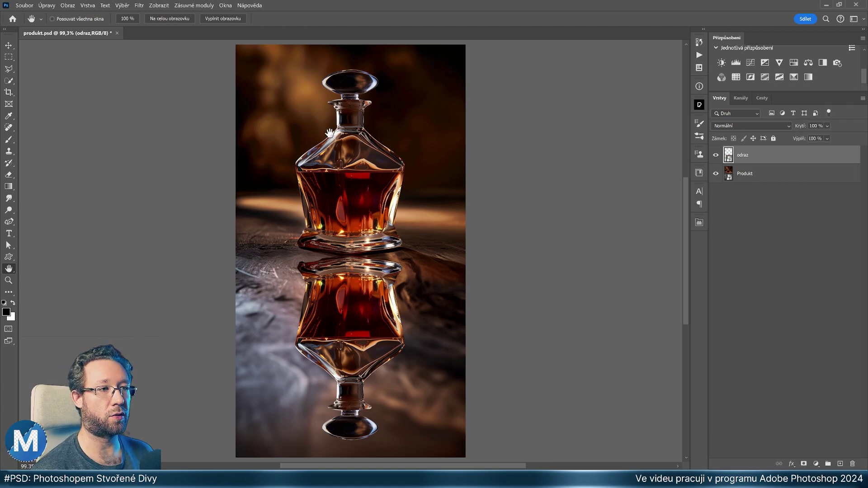
left_click(47, 7)
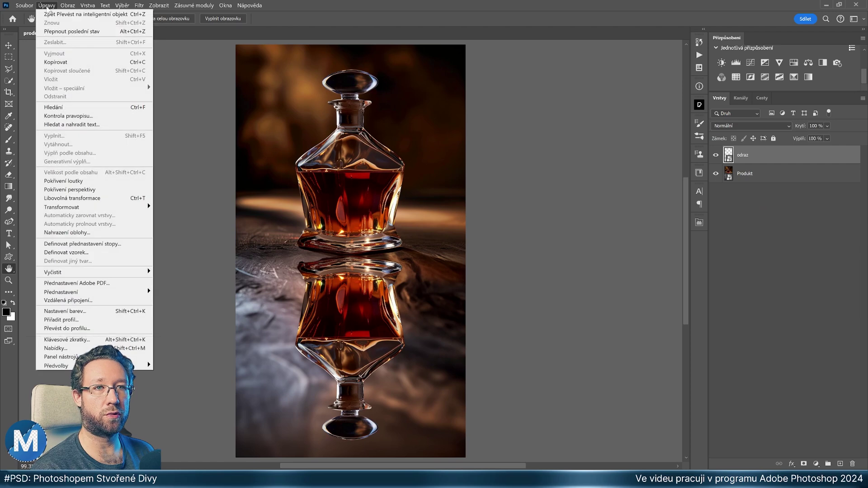
left_click(111, 190)
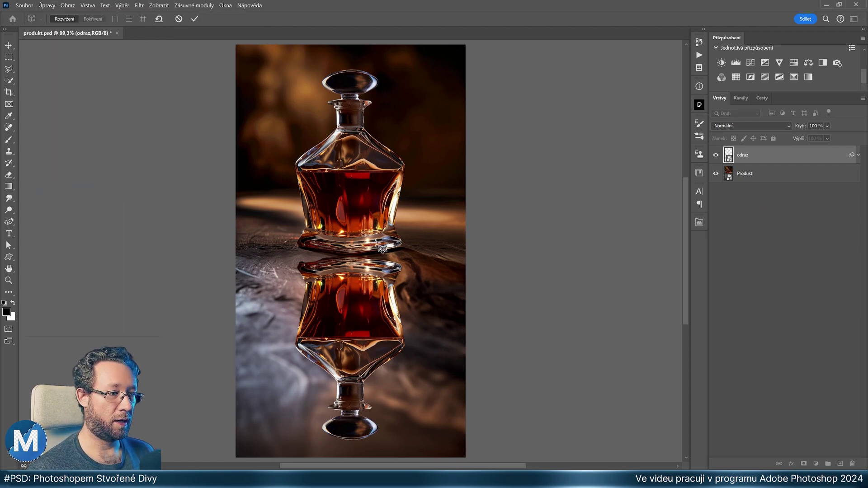
Lay out two warp planes over the reflection's right and left halves, extending the lower-left corner.
scroll(393, 231, "down", 3)
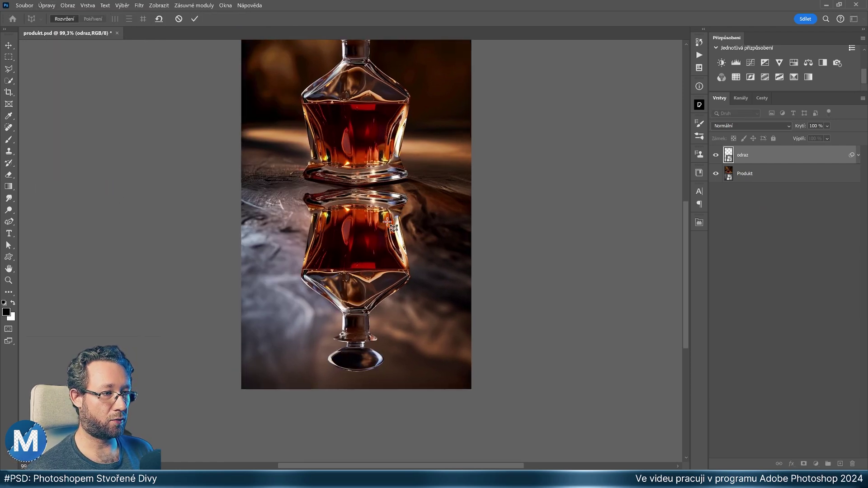
scroll(393, 226, "up", 1)
scroll(362, 249, "up", 1)
scroll(425, 226, "down", 2)
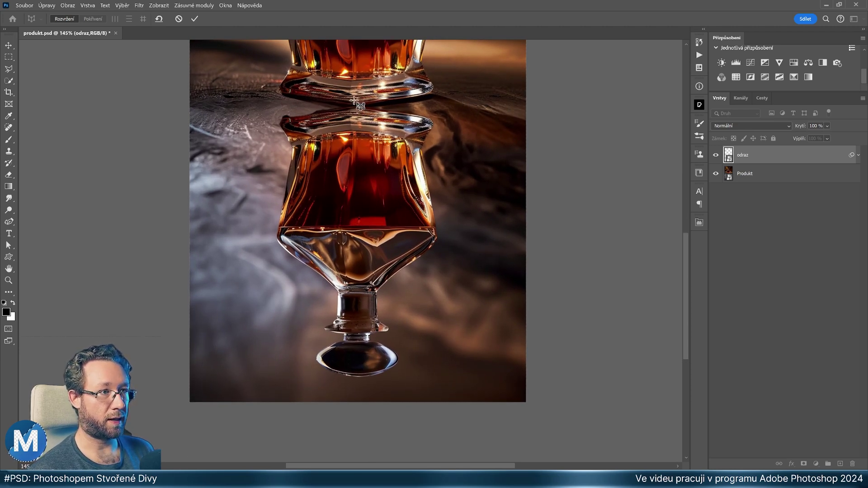
mouse_move(355, 95)
left_mouse_down()
mouse_move(471, 397)
mouse_move(465, 391)
left_mouse_up()
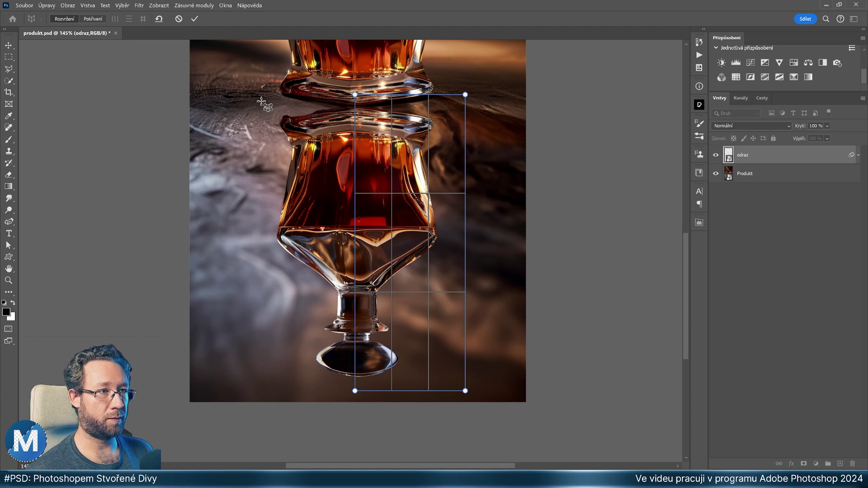
left_click_drag(255, 94, 356, 375)
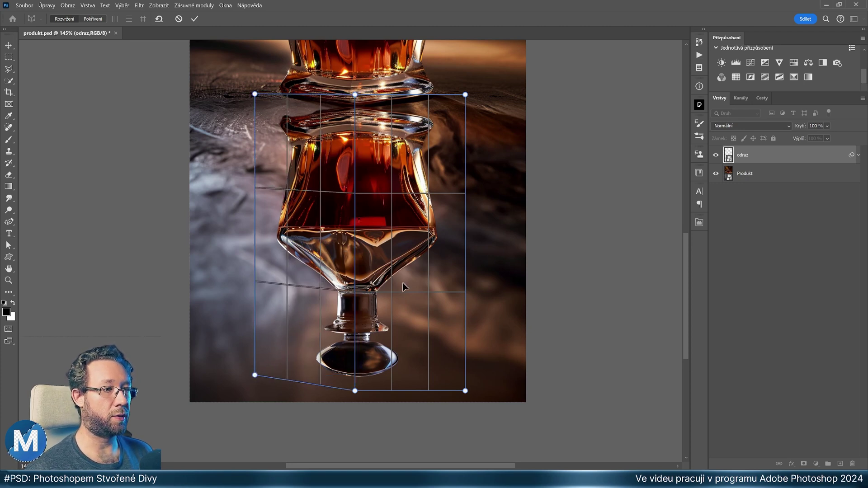
left_click_drag(255, 376, 255, 394)
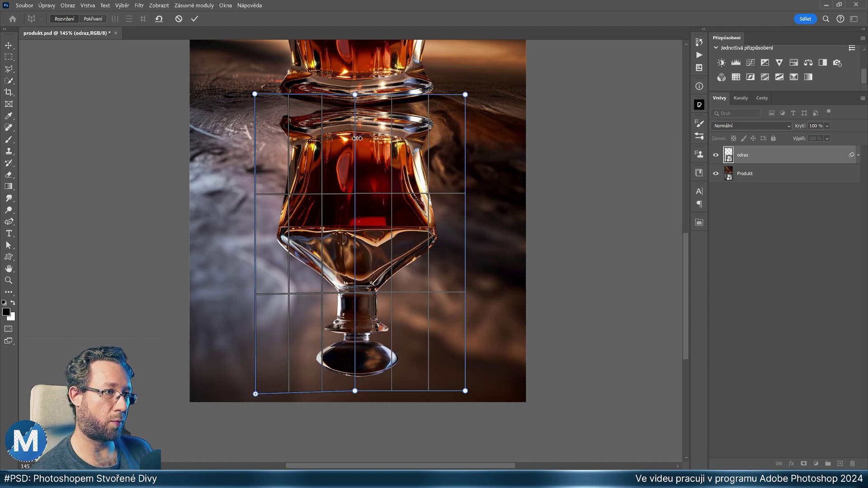
left_click_drag(356, 95, 353, 94)
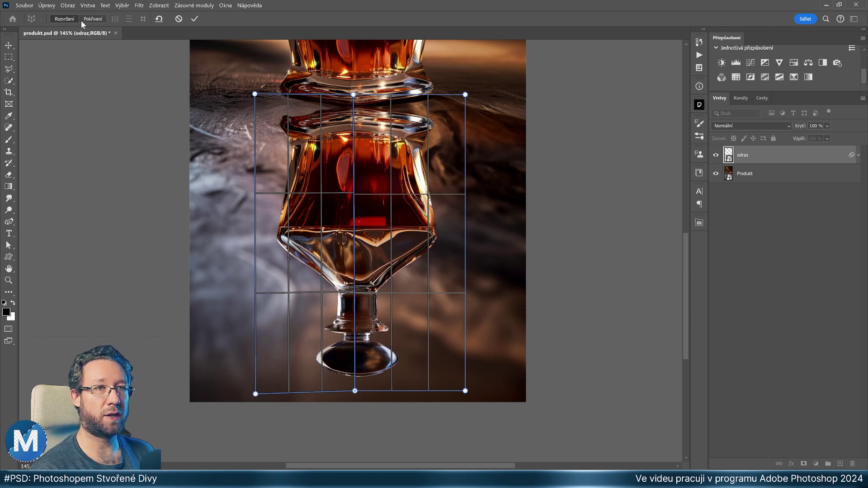
In warp mode, raise the reflection's top-left and top-right corners to follow the bottle base, then commit.
left_click(93, 19)
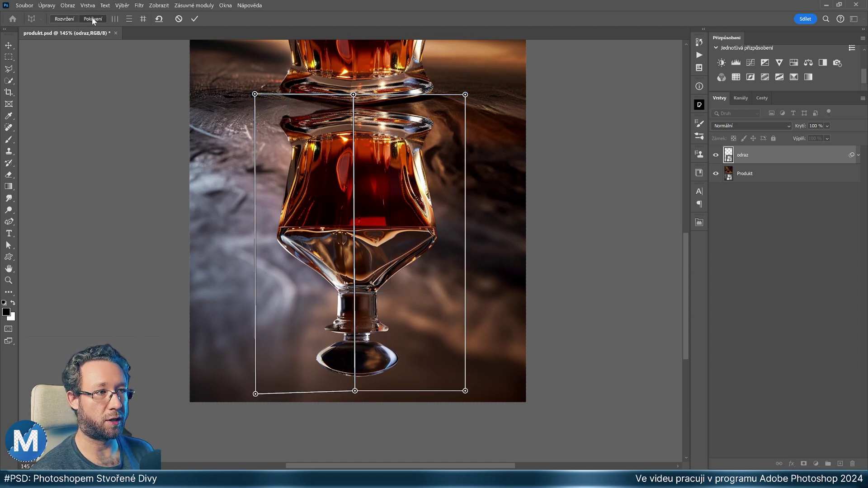
left_click_drag(336, 133, 330, 155)
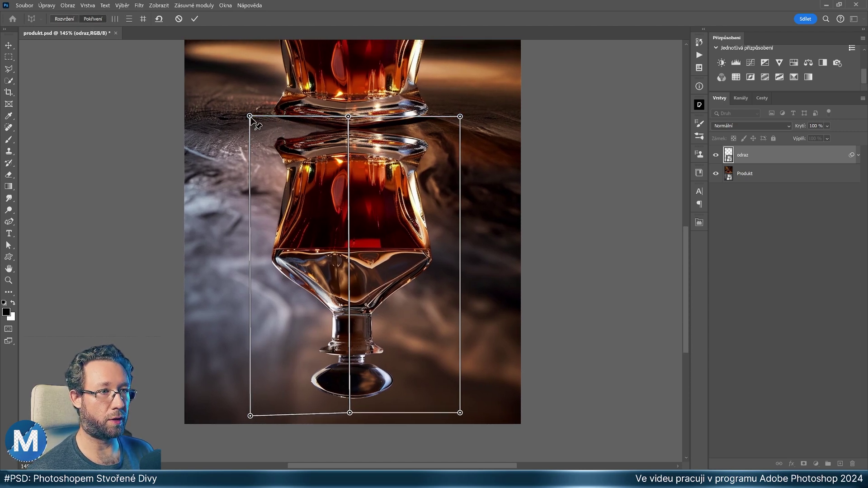
left_click_drag(250, 117, 247, 84)
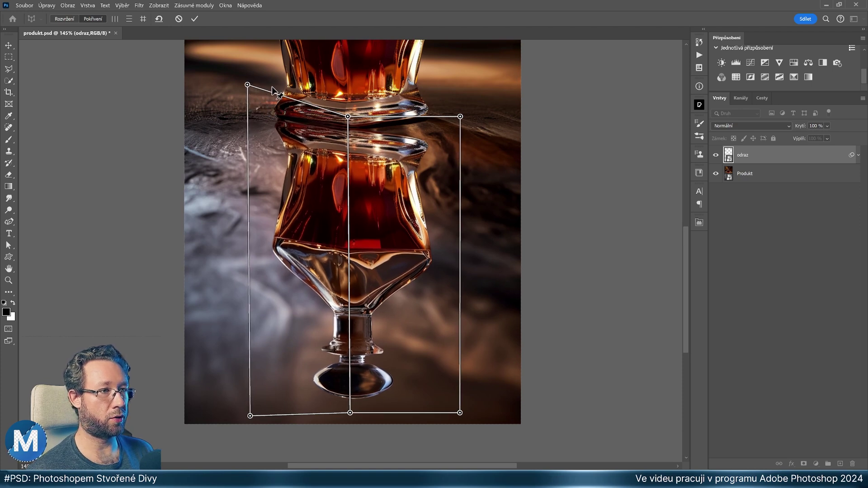
left_click_drag(460, 116, 466, 76)
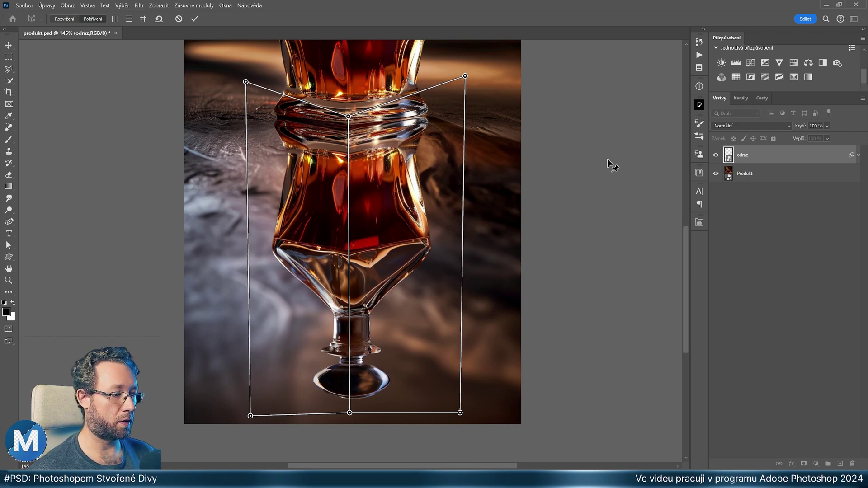
key("Return")
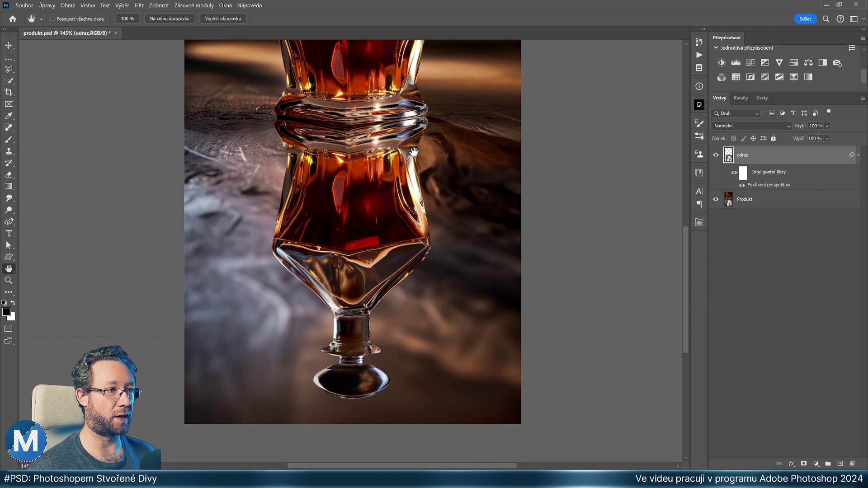
key("ctrl+0")
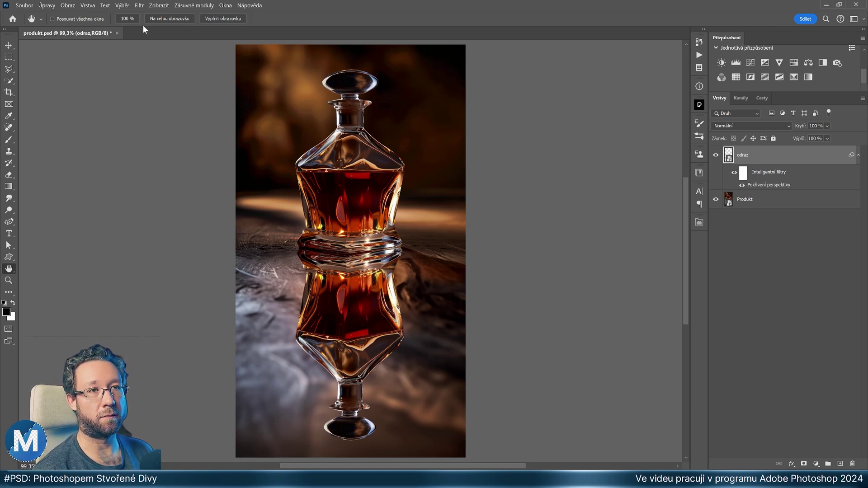
Set up the Displace filter scale but cancel the map chooser, then hide the odraz layer.
left_click(140, 6)
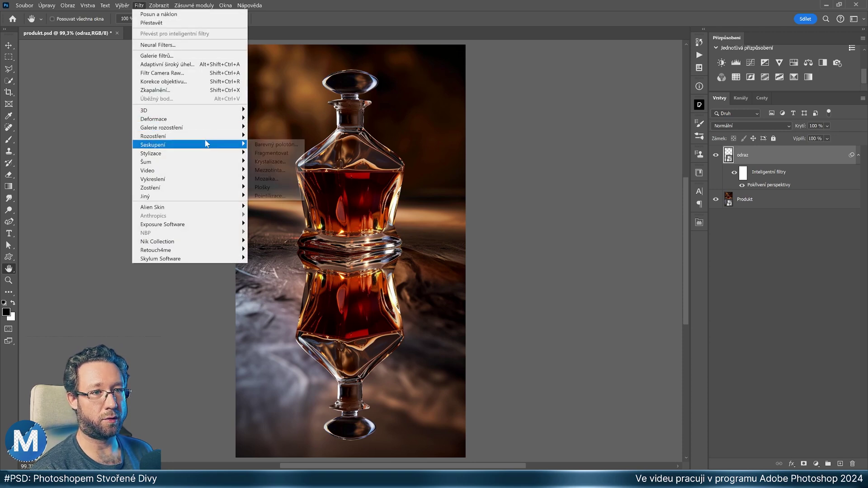
mouse_move(154, 119)
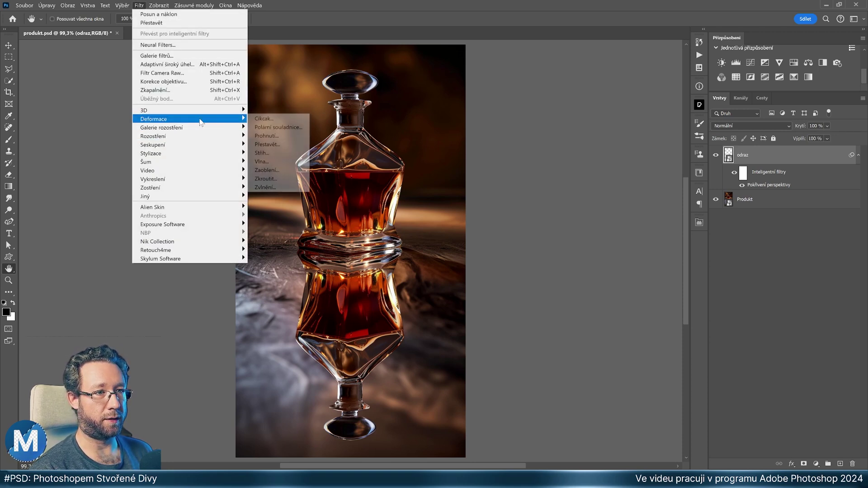
left_click(286, 145)
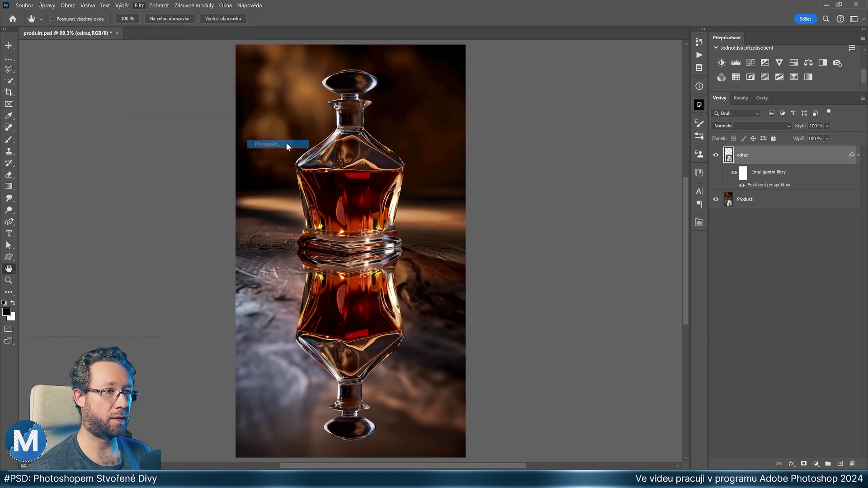
key("Tab")
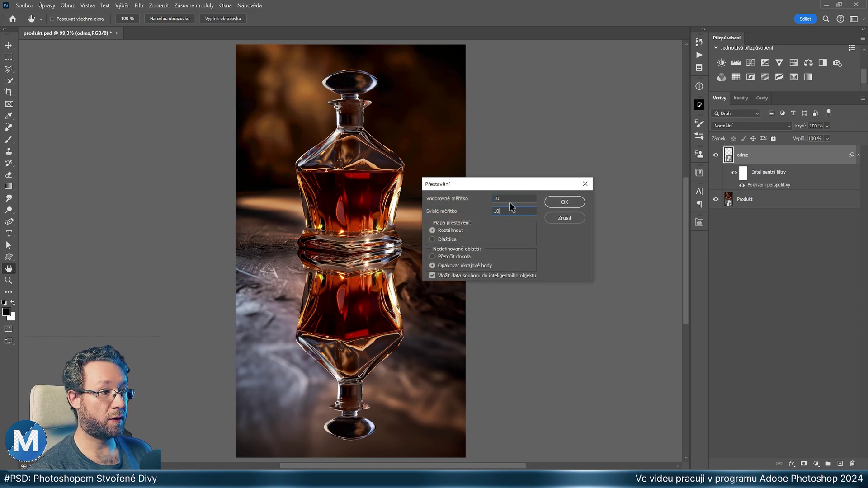
key("Tab")
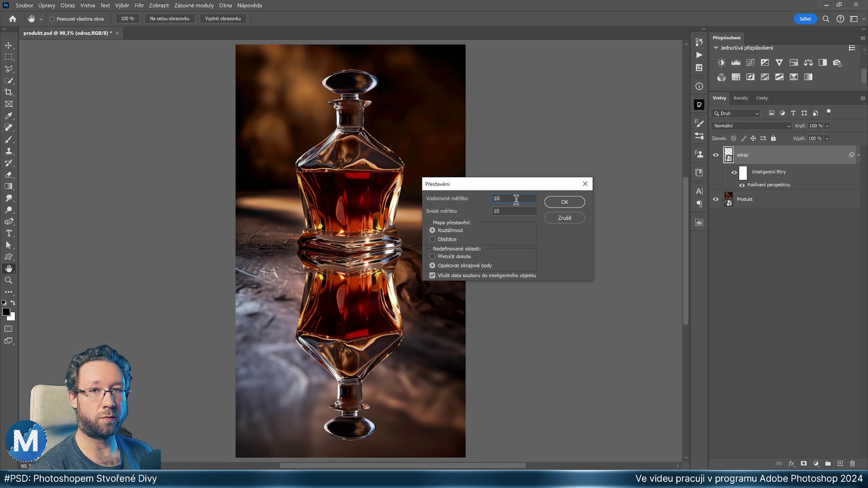
left_click(564, 202)
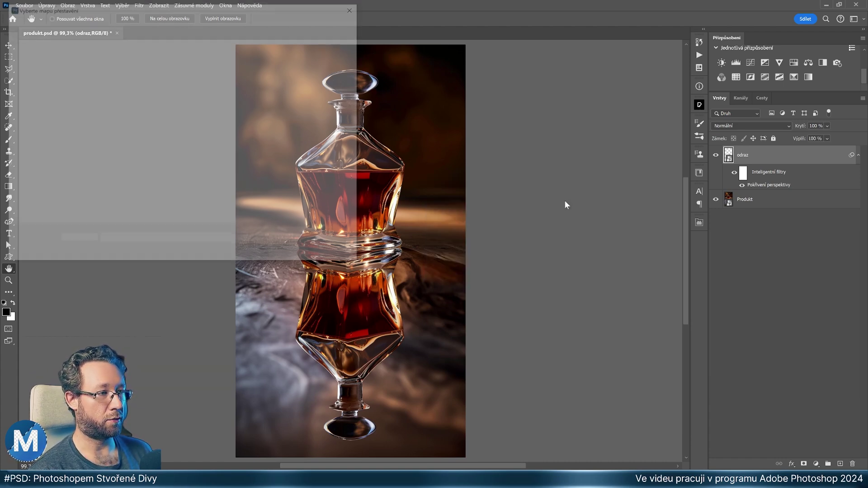
left_click_drag(208, 9, 408, 84)
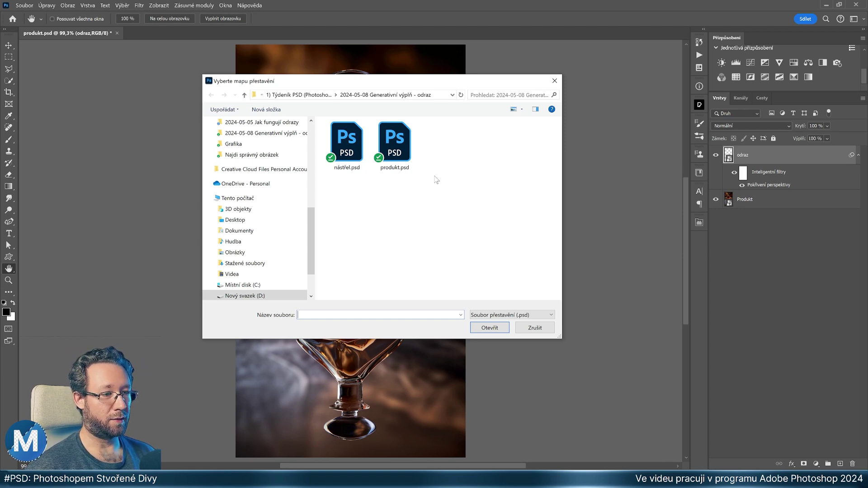
left_click(535, 327)
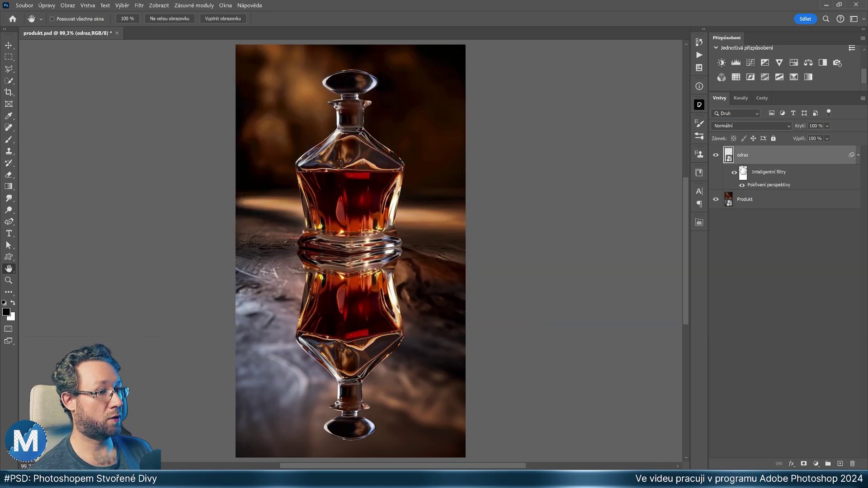
left_click(716, 155)
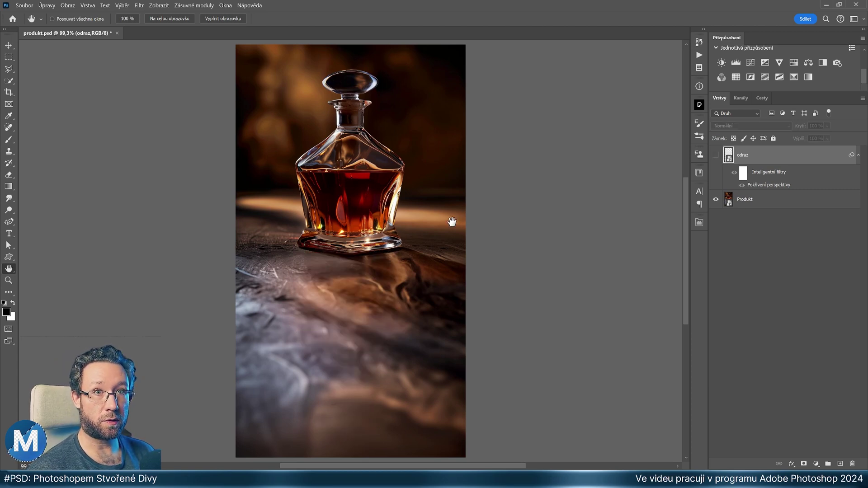
Save produkt.psd, show odraz again, and apply Displace using produkt.psd as the map.
key("ctrl+s")
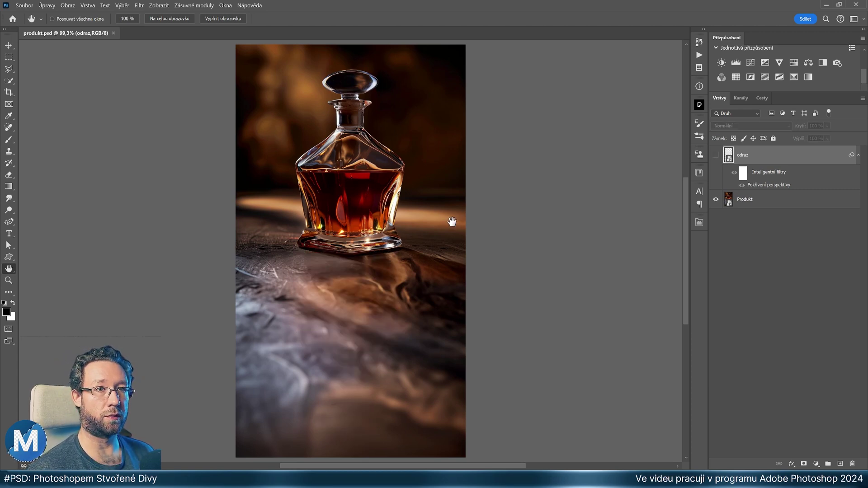
left_click(716, 156)
left_click(142, 8)
mouse_move(154, 119)
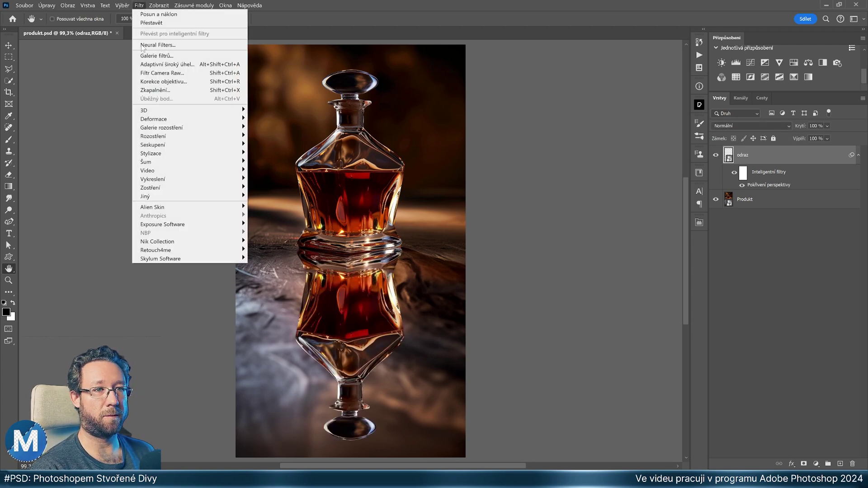
left_click(273, 144)
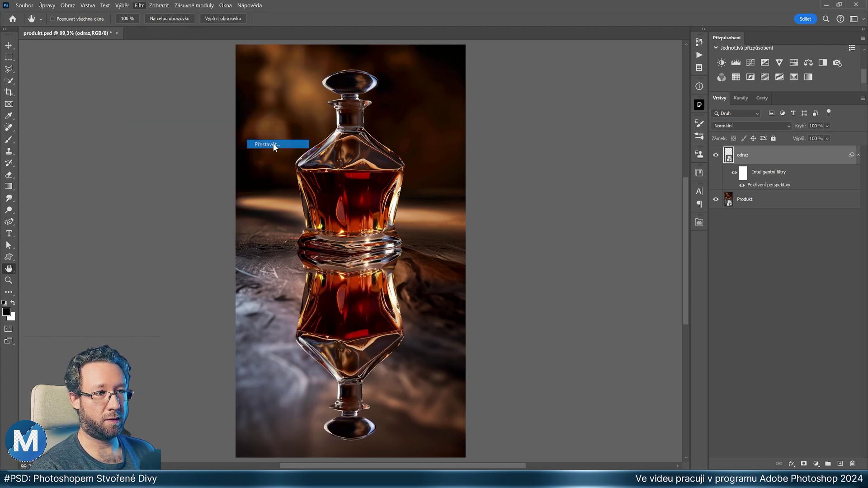
left_click(568, 203)
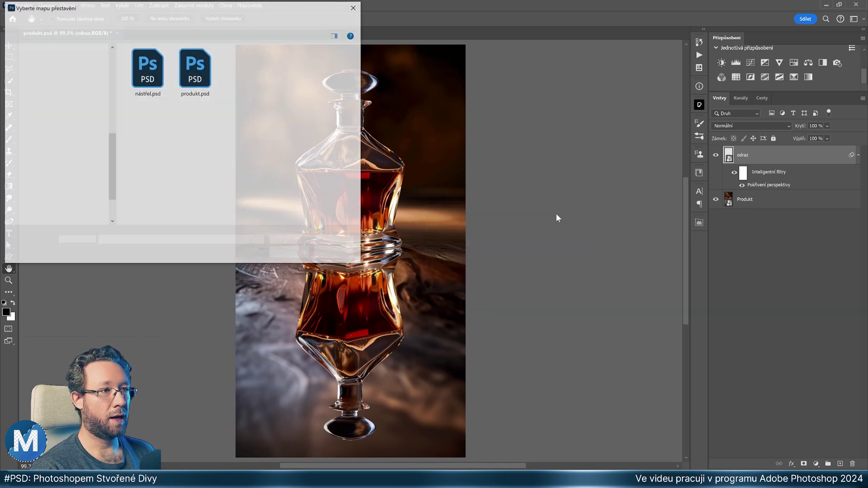
left_click_drag(261, 73, 525, 107)
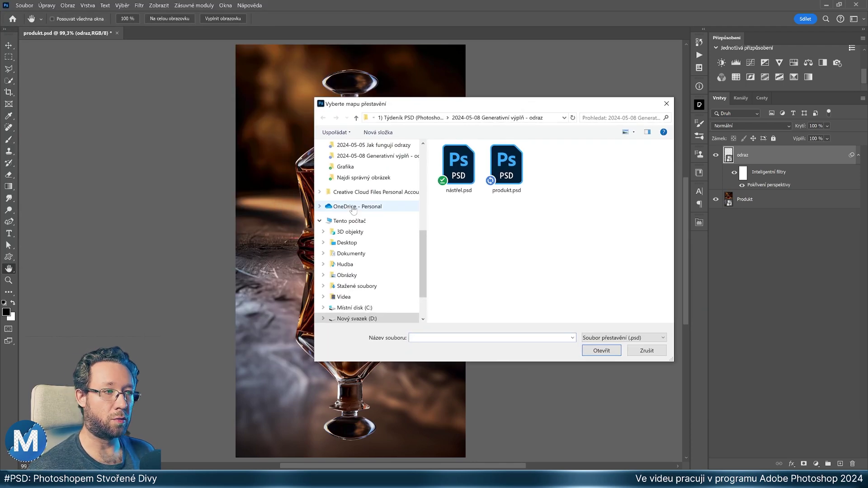
left_click(507, 165)
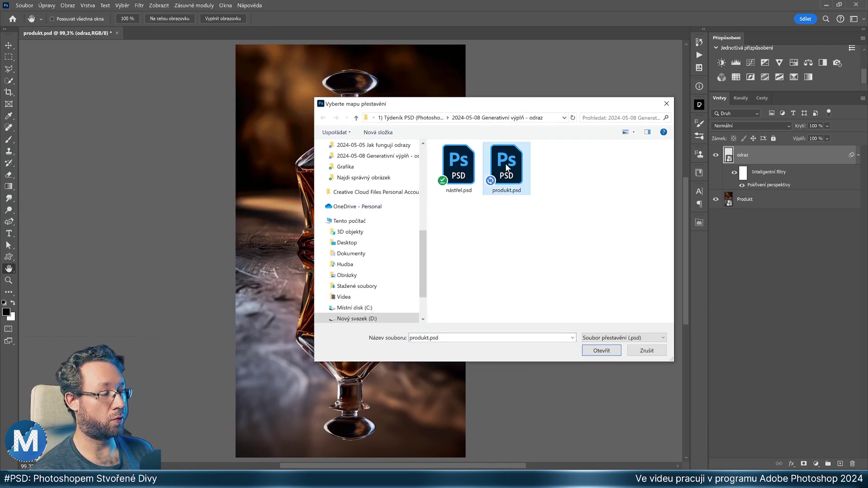
key("Return")
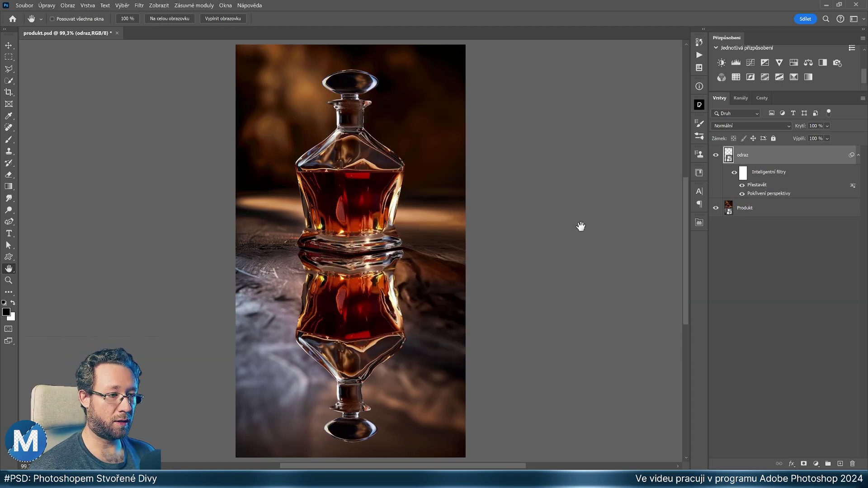
Toggle the reflection on and off to compare the glass edge with and without it.
scroll(383, 302, "up", 3)
scroll(408, 271, "down", 2)
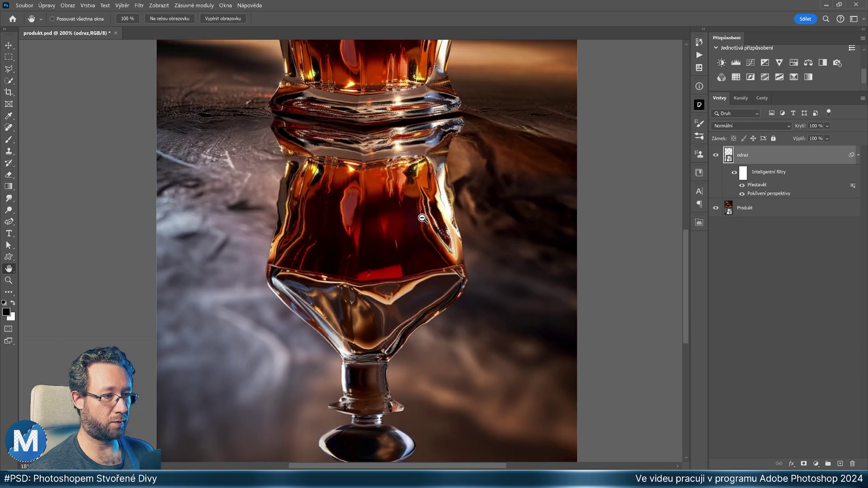
scroll(423, 235, "down", 2)
scroll(449, 245, "down", 2)
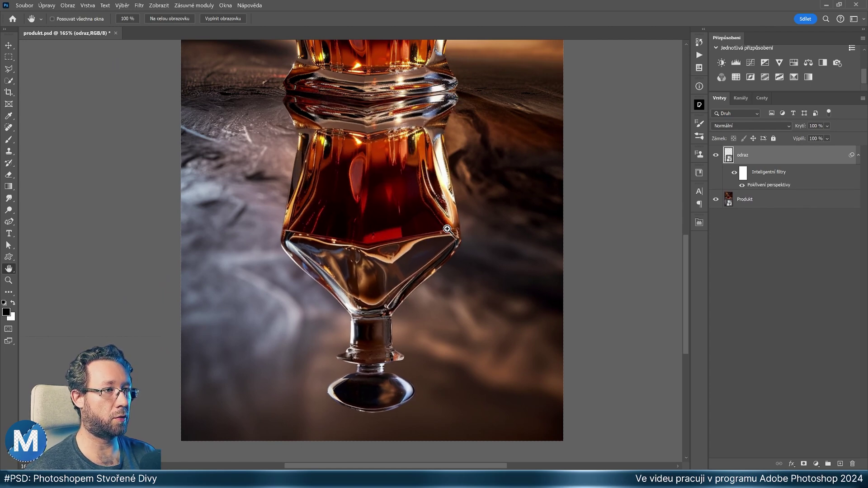
scroll(412, 156, "up", 2)
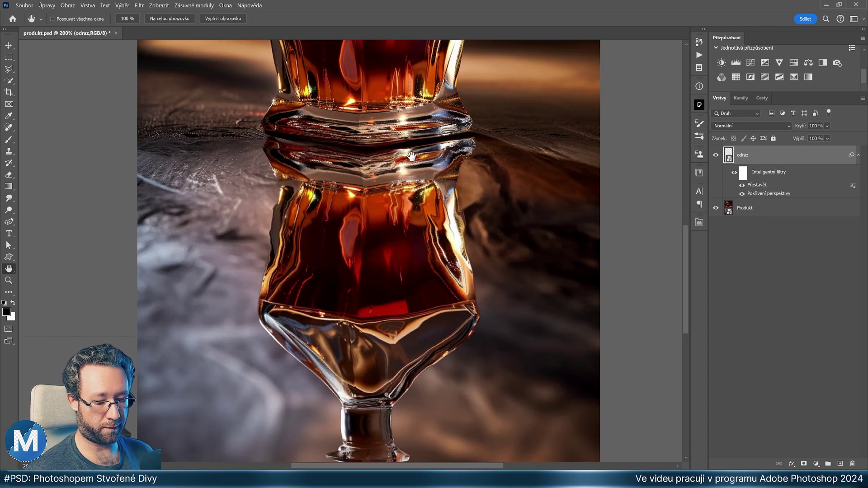
key("v")
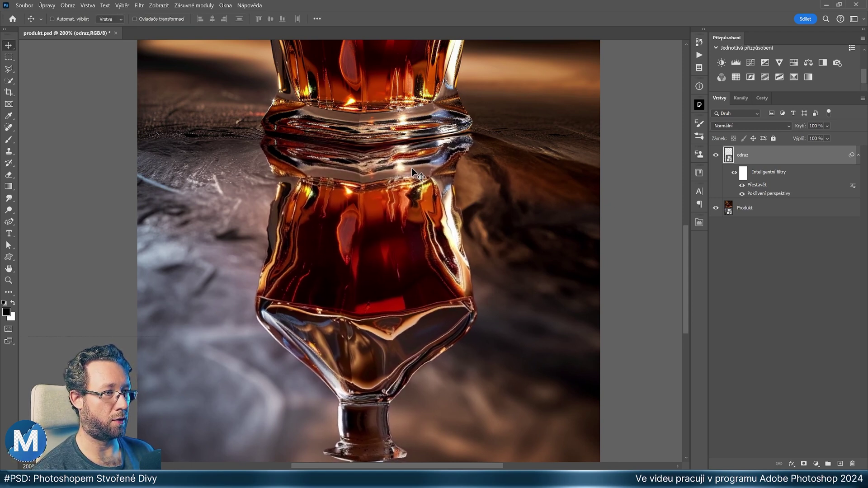
scroll(412, 171, "up", 5)
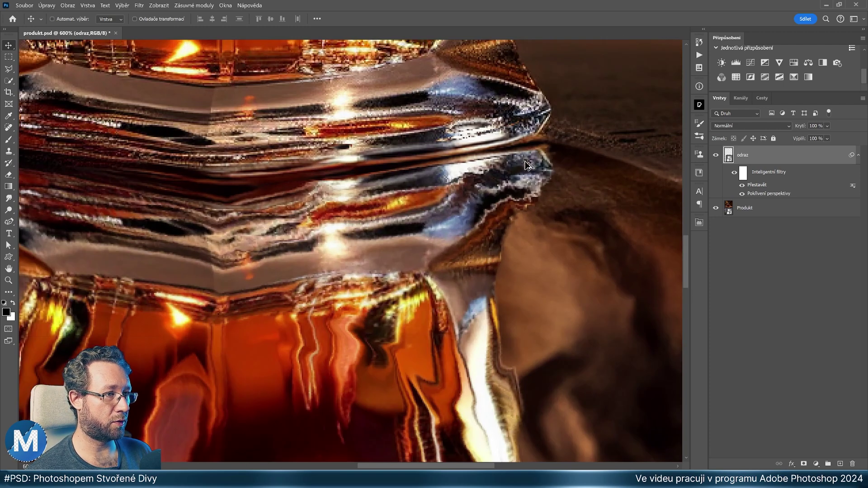
left_click(717, 155)
scroll(463, 131, "up", 2)
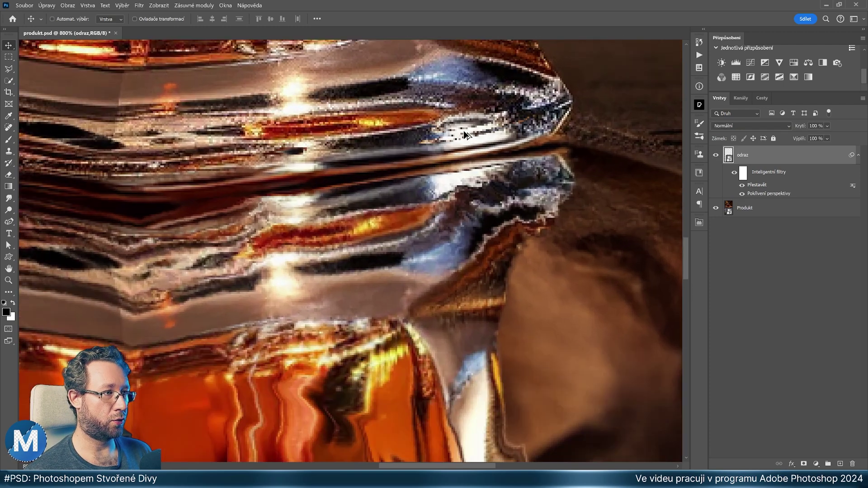
left_click(715, 155)
left_click(716, 156)
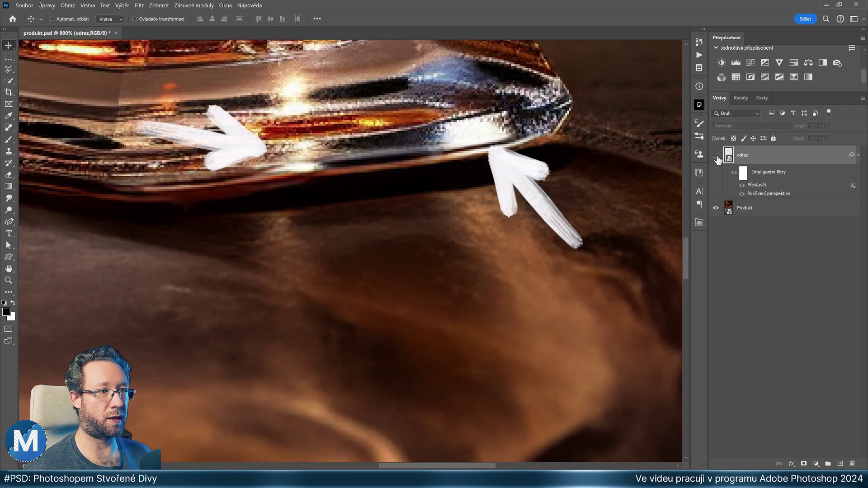
left_click(716, 155)
Fit the whole image, compare the reflection once more, and select the Produkt layer.
key("ctrl+0")
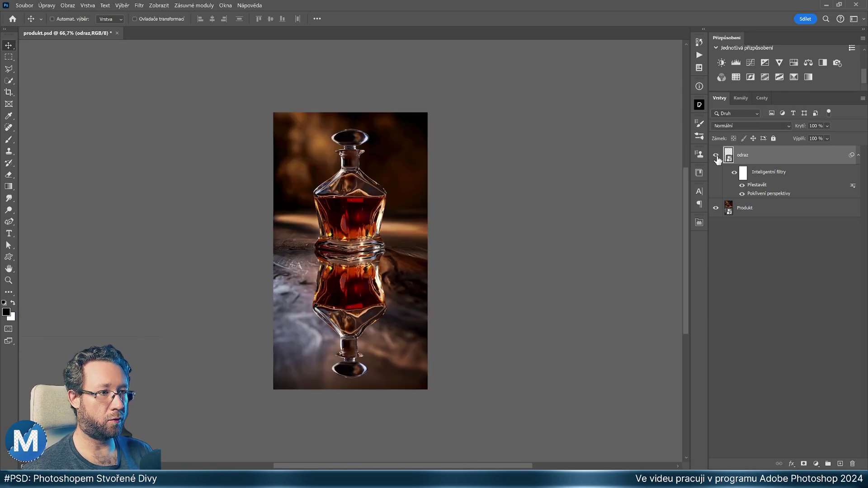
scroll(681, 167, "up", 3)
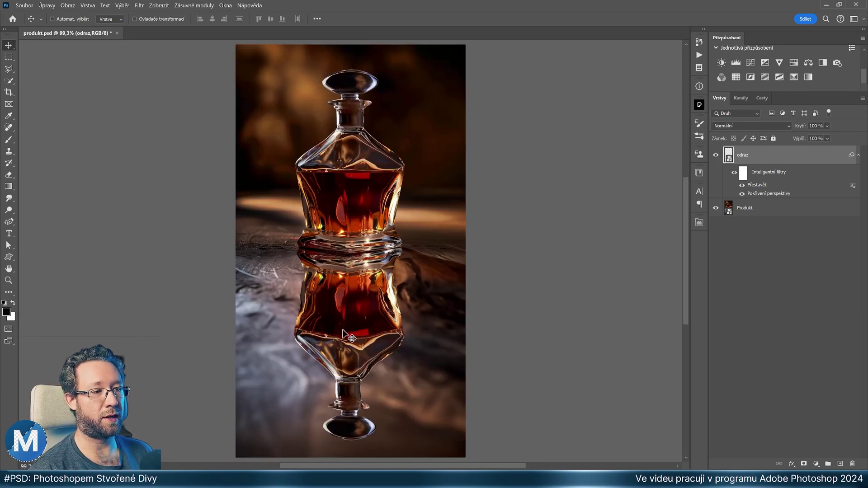
left_click(716, 155)
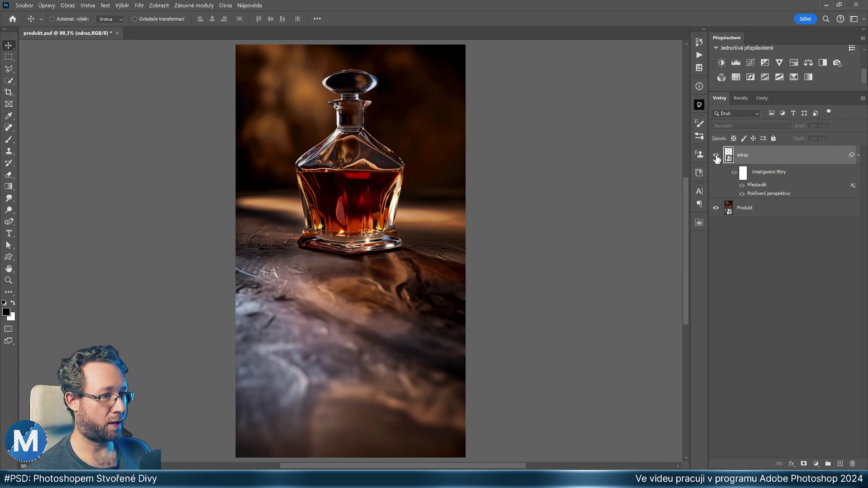
left_click(757, 213)
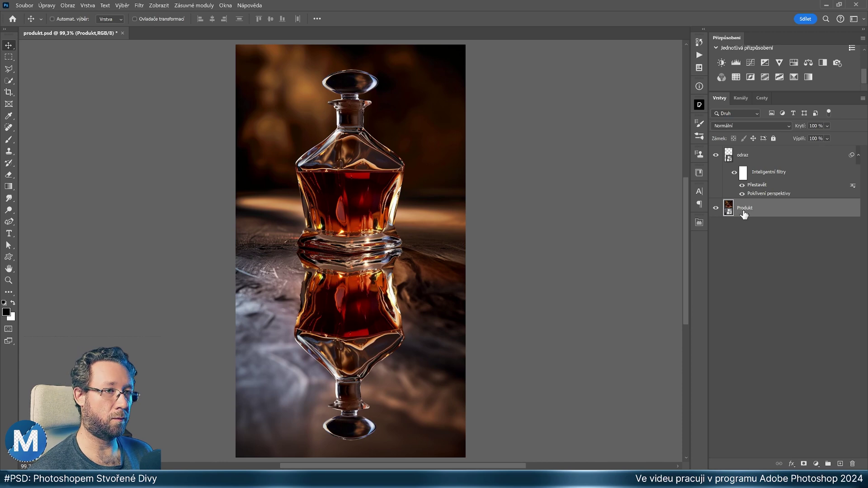
Copy the auto-selected decanter onto its own layer and move it to the top of the stack.
left_click(121, 5)
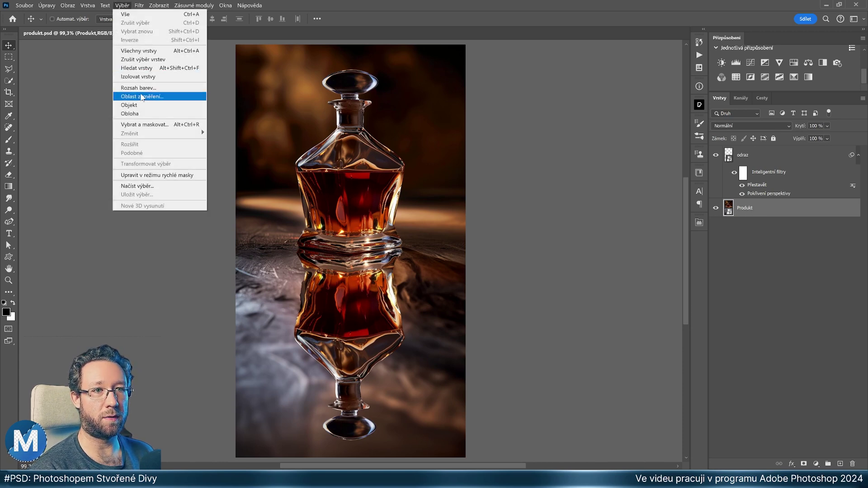
left_click(169, 105)
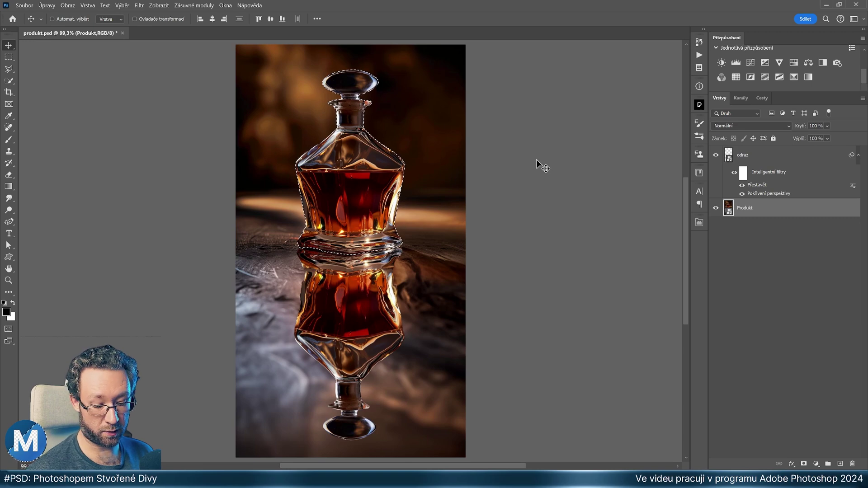
key("ctrl+j")
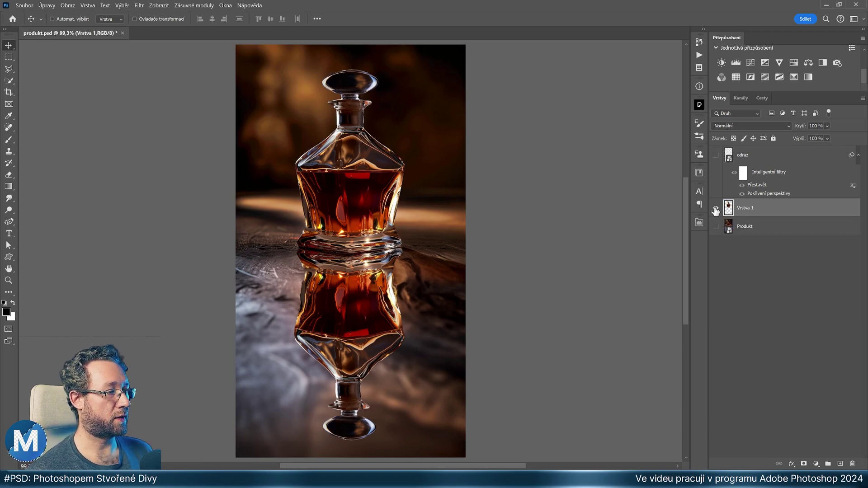
left_click(716, 209, "alt")
left_click(716, 209, "alt")
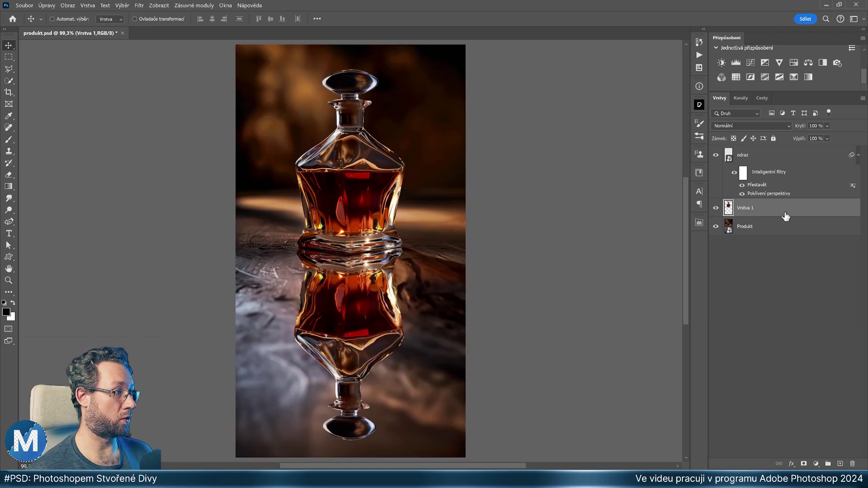
left_click_drag(762, 213, 770, 166)
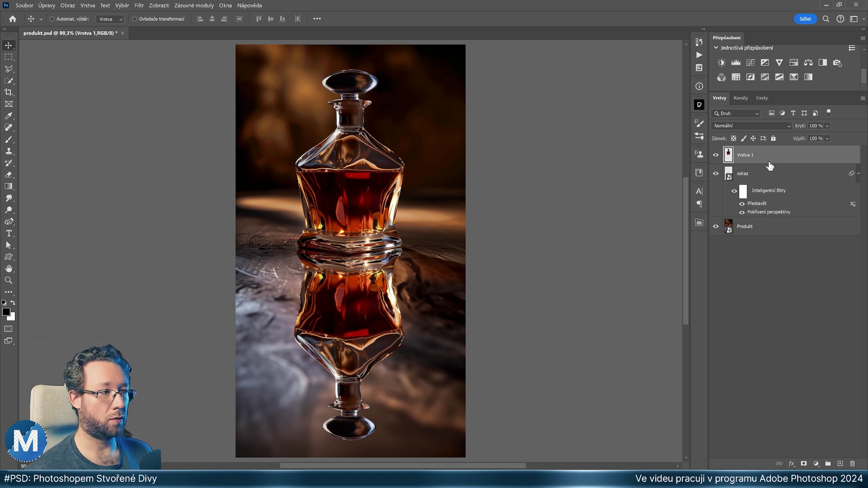
Add a new layer above odraz, paint broad white brush strokes, then delete them.
left_click(753, 180)
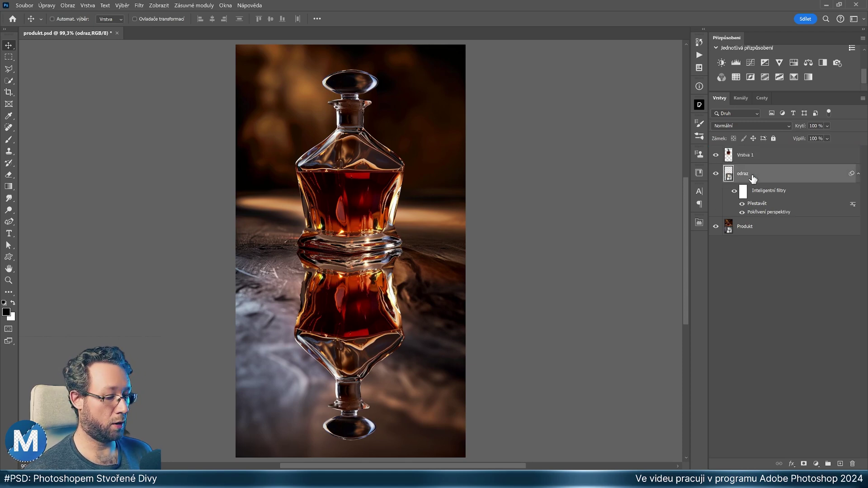
key("ctrl+shift+alt+n")
key("b")
left_click_drag(383, 197, 268, 207)
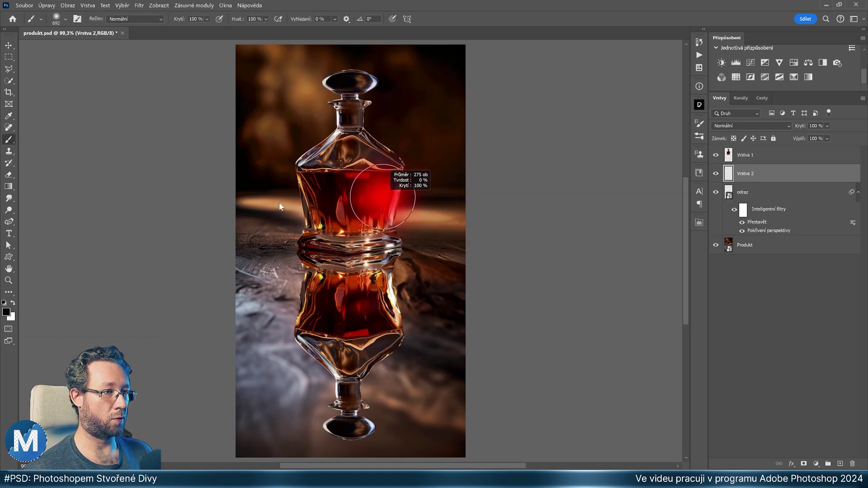
key("x")
left_click_drag(238, 123, 479, 107)
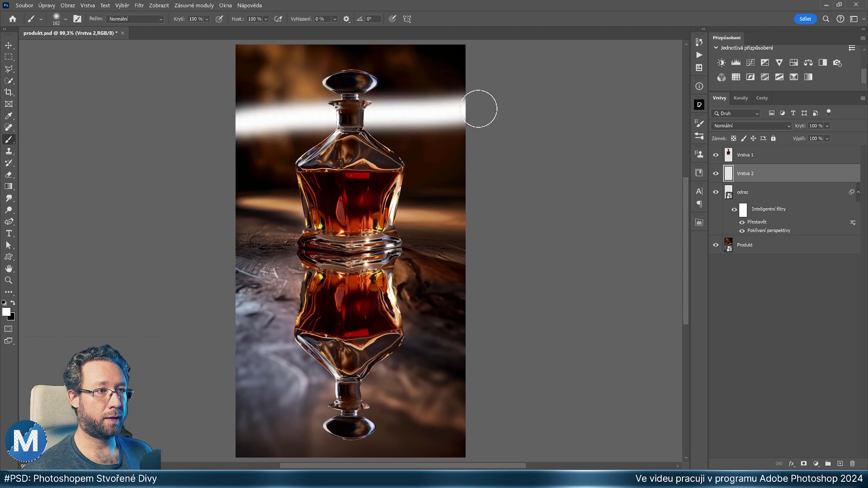
mouse_move(497, 219)
left_mouse_down()
mouse_move(471, 304)
mouse_move(111, 236)
left_mouse_up()
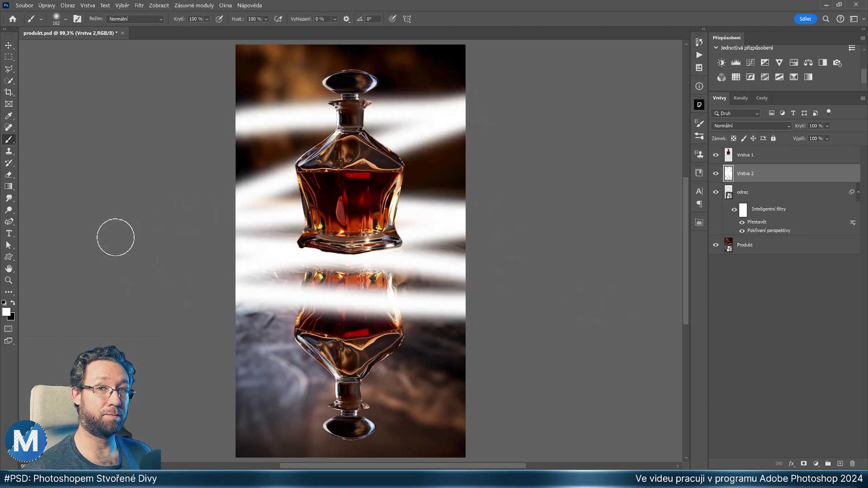
key("Delete")
key("h")
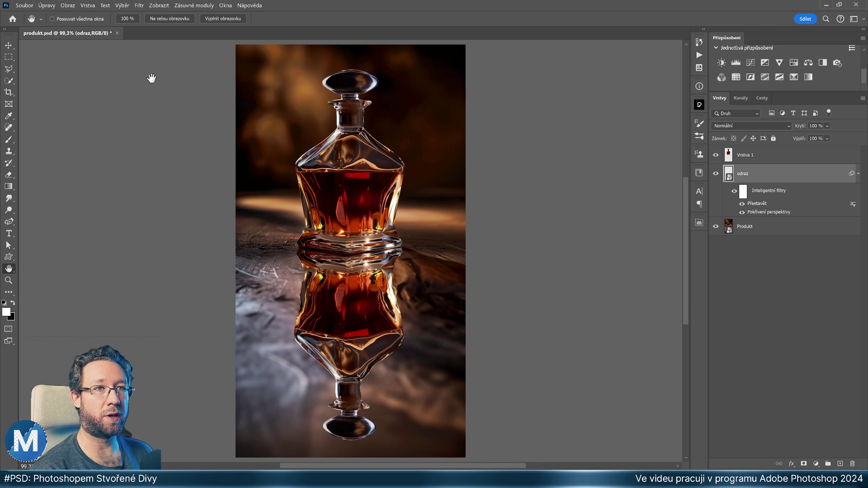
Add a 20 px Tilt-Shift blur focused on the bottle, with the fade extended downward.
left_click(139, 6)
mouse_move(161, 127)
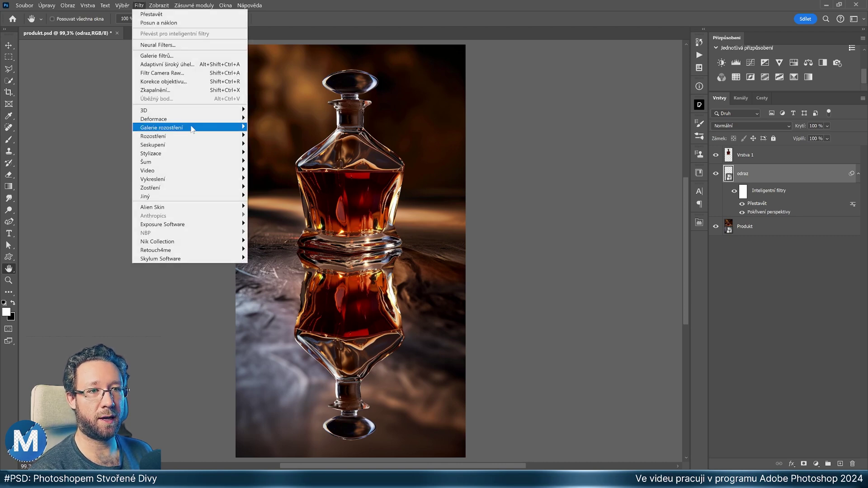
left_click(293, 145)
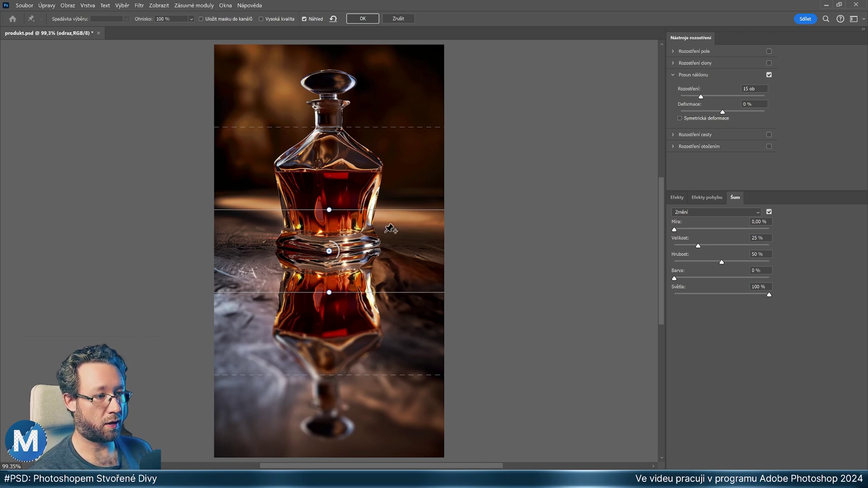
left_click_drag(384, 242, 387, 201)
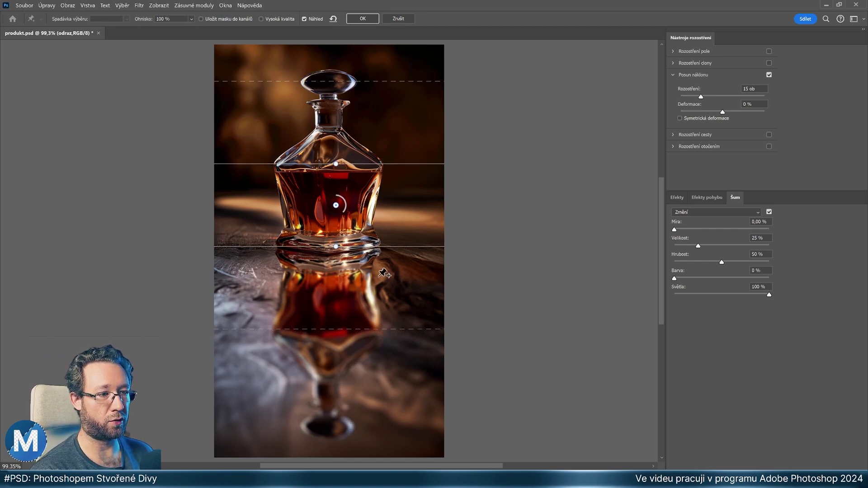
left_click_drag(351, 329, 347, 430)
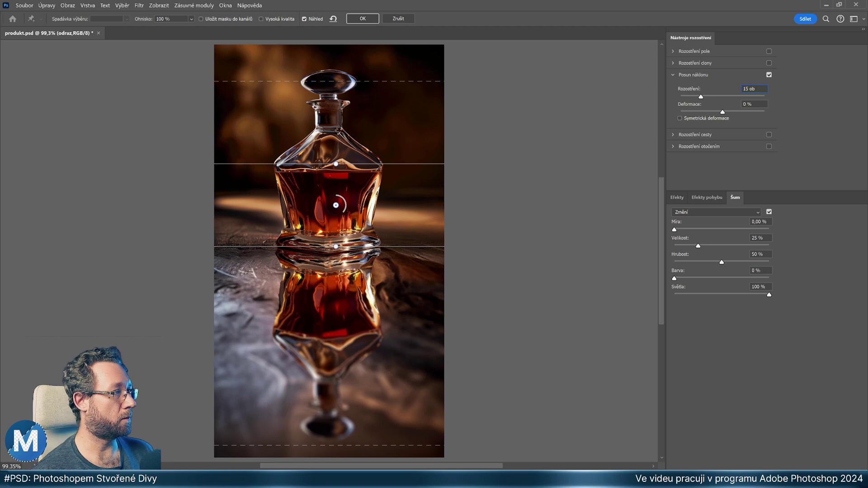
type("65")
key("Return")
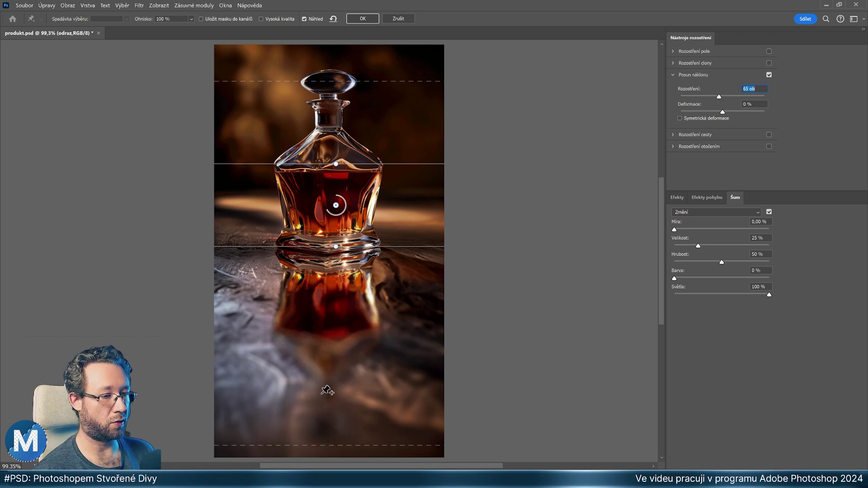
type("20")
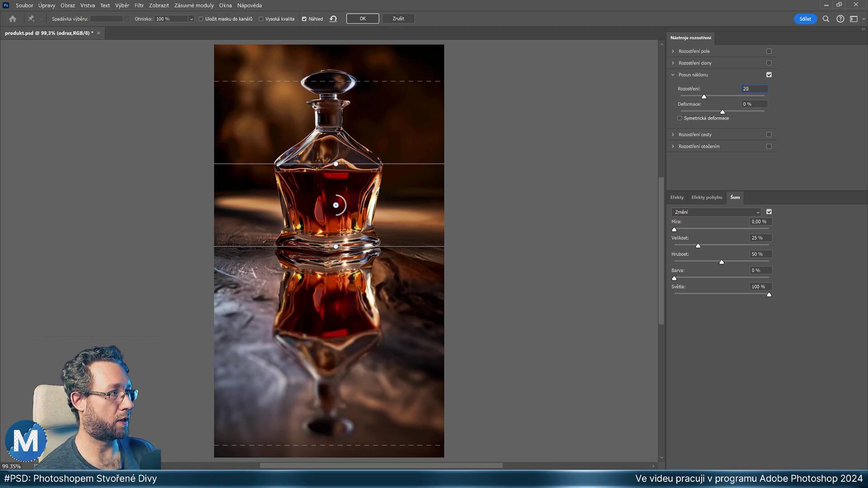
left_click(361, 17)
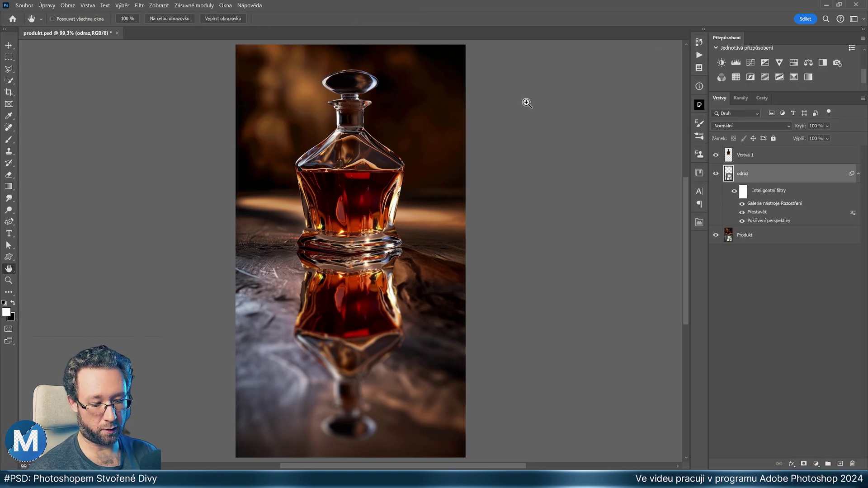
Undo and redo the tilt-shift blur repeatedly to compare before and after.
key("ctrl+z")
key("ctrl+shift+z")
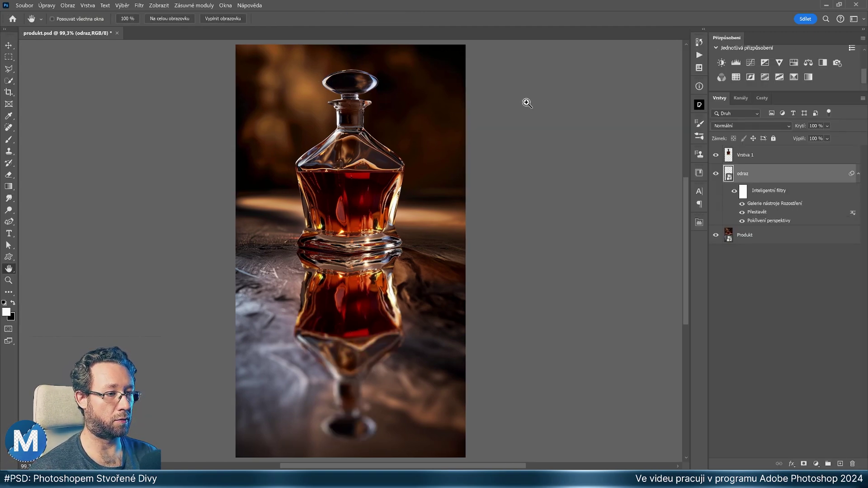
key("ctrl+z")
key("ctrl+shift+z")
key("ctrl+z")
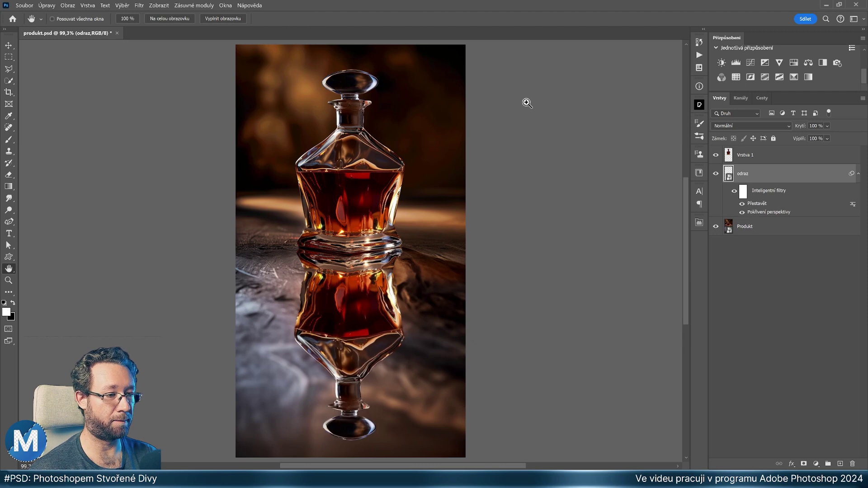
key("ctrl+shift+z")
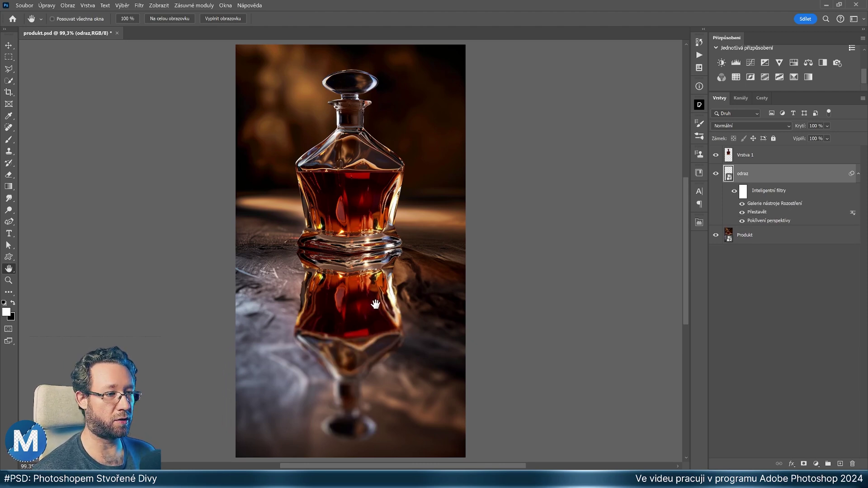
Set the odraz blend mode to Závoj, comparing it against neighbouring modes.
left_click(759, 129)
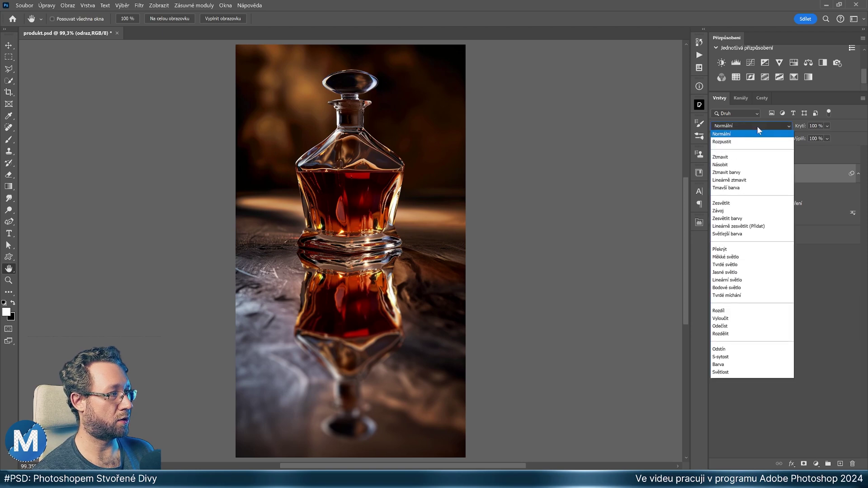
left_click(739, 212)
key("Up")
key("Down")
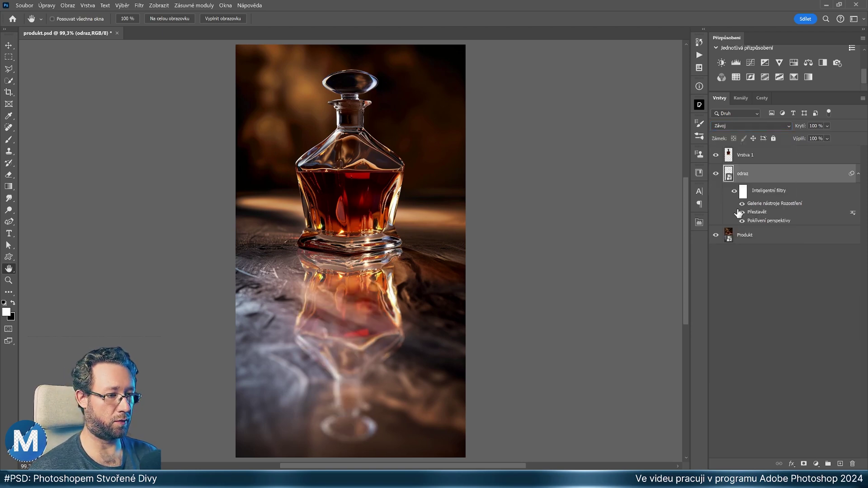
key("Down")
key("Up")
key("Down")
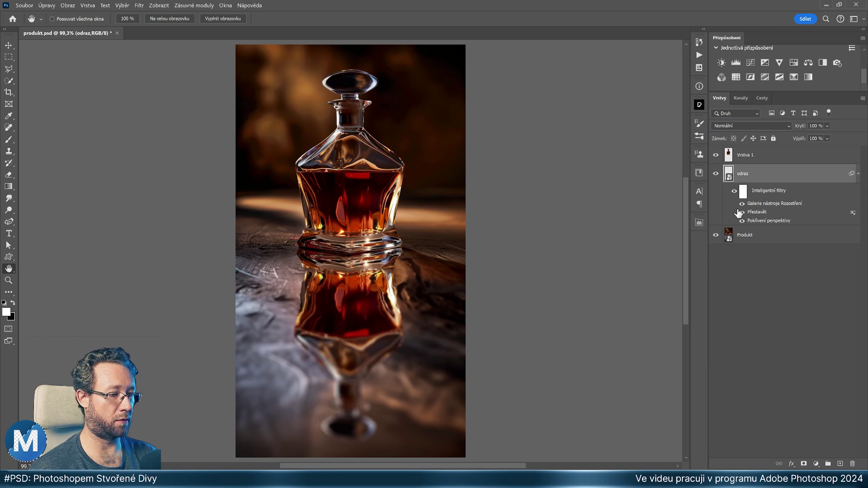
key("Up")
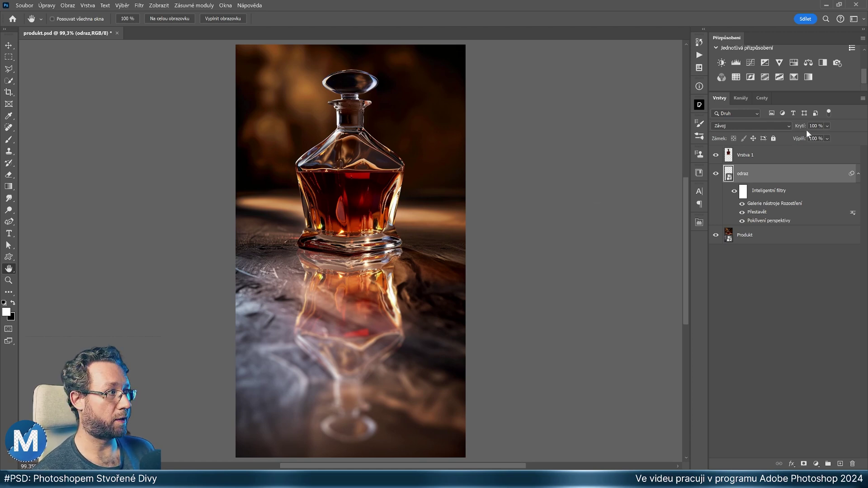
Lower the reflection's opacity to 70% and recentre the view.
left_click_drag(828, 125, 824, 141)
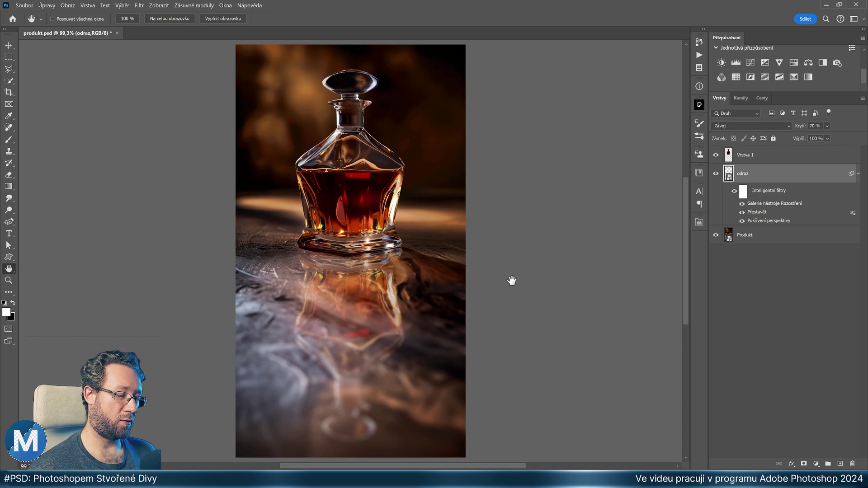
scroll(379, 282, "down", 1)
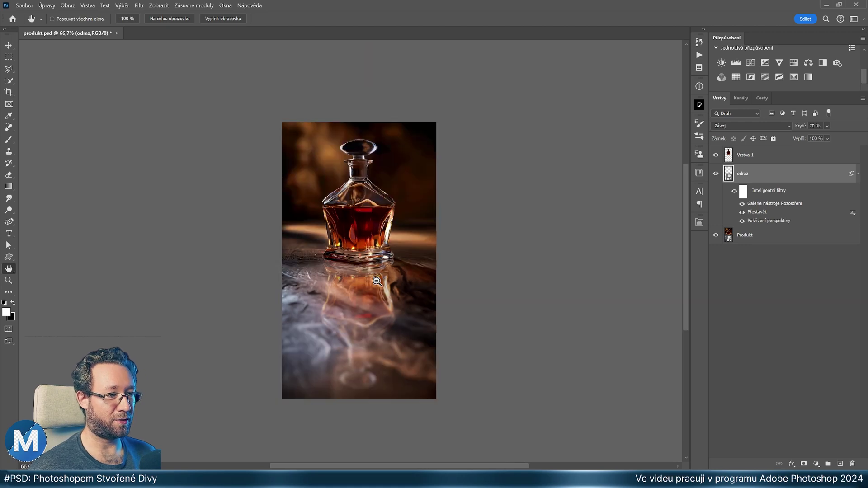
left_click_drag(398, 286, 416, 233)
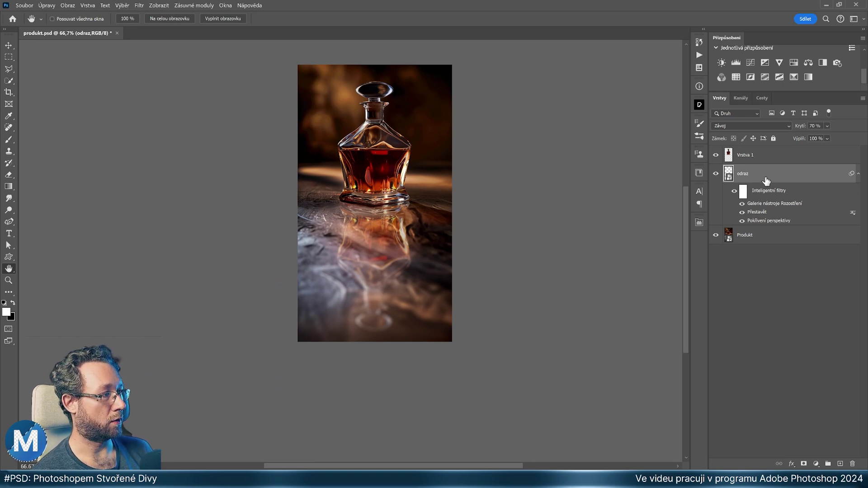
Add a layer mask to odraz and pick the Basics black-to-white gradient.
left_click(805, 465)
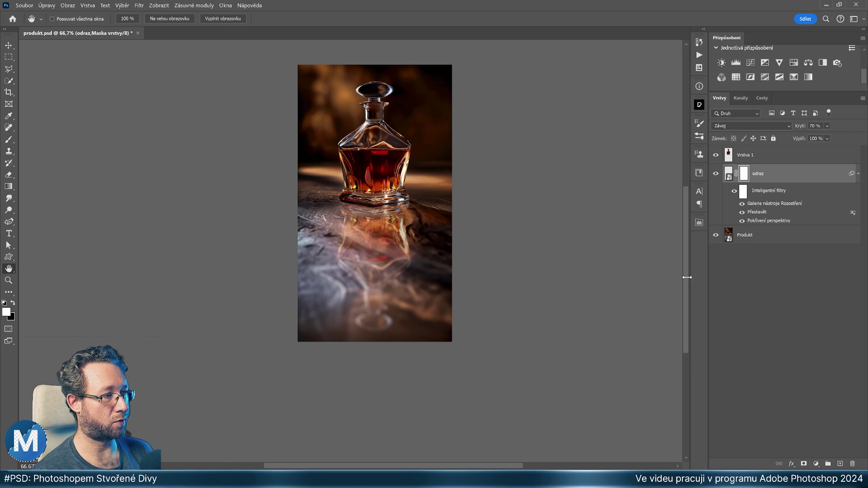
scroll(364, 214, "up", 1)
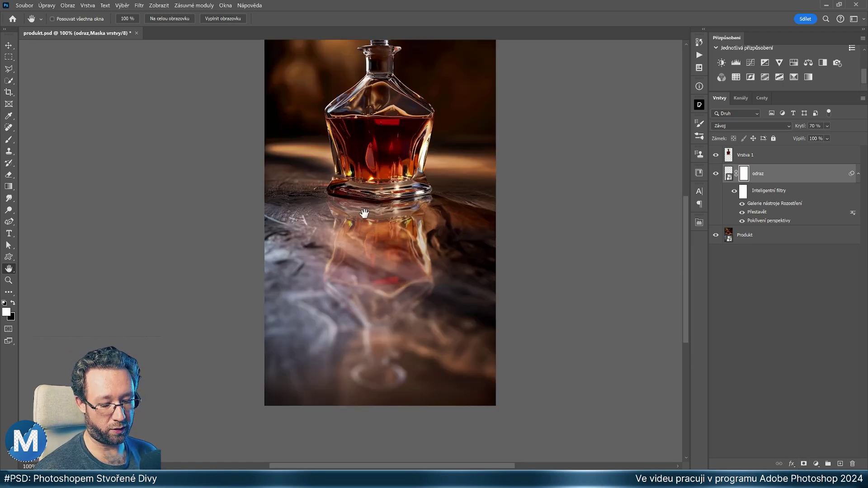
key("g")
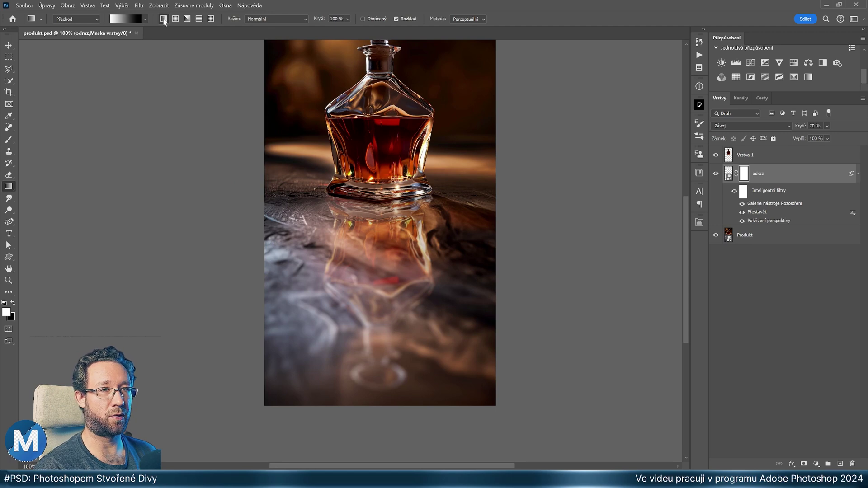
left_click(122, 21)
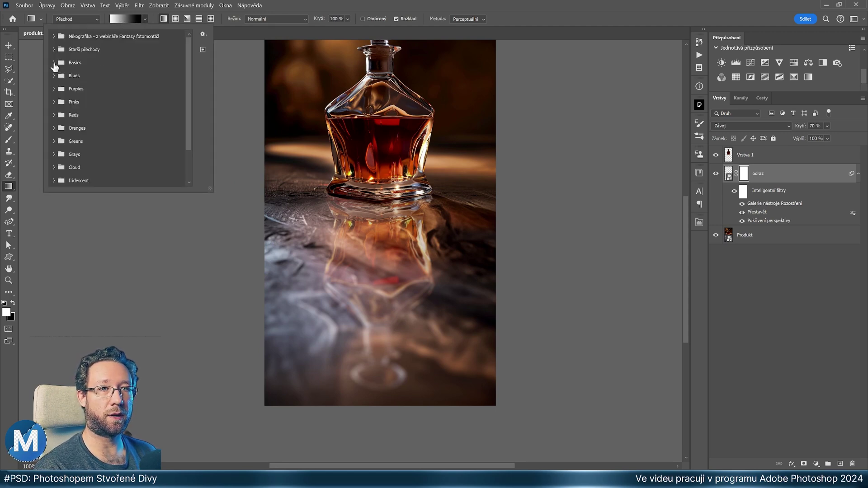
left_click(54, 63)
left_click(68, 77)
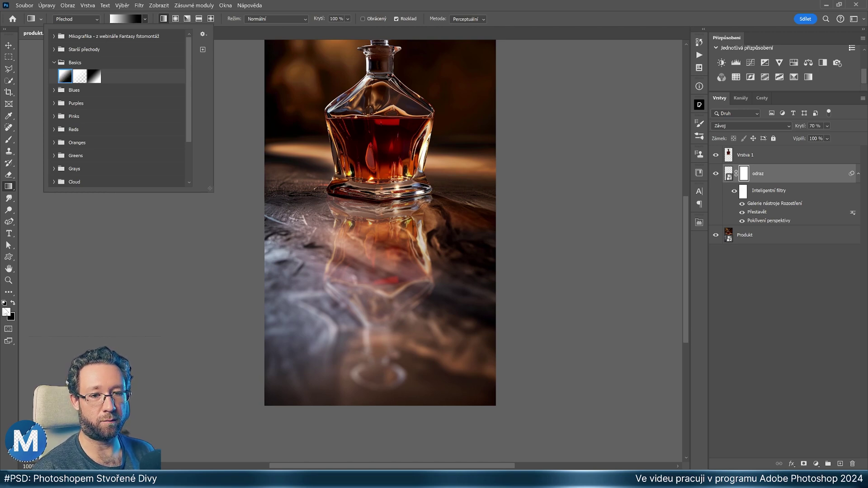
double_click(66, 77)
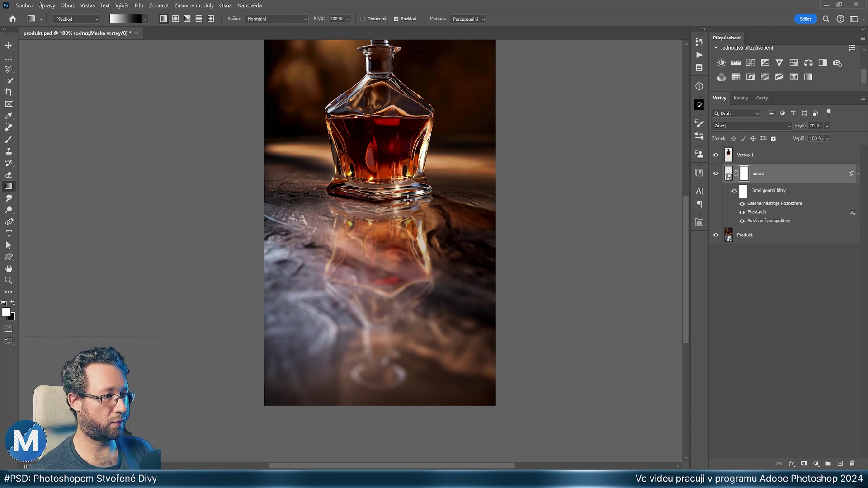
Drag the gradient from the bottle base downward so the reflection fades out, refining its end.
mouse_move(408, 199)
left_mouse_down()
mouse_move(437, 293)
mouse_move(404, 285)
mouse_move(398, 311)
mouse_move(407, 364)
mouse_move(407, 305)
mouse_move(408, 430)
left_mouse_up()
key("ctrl+minus")
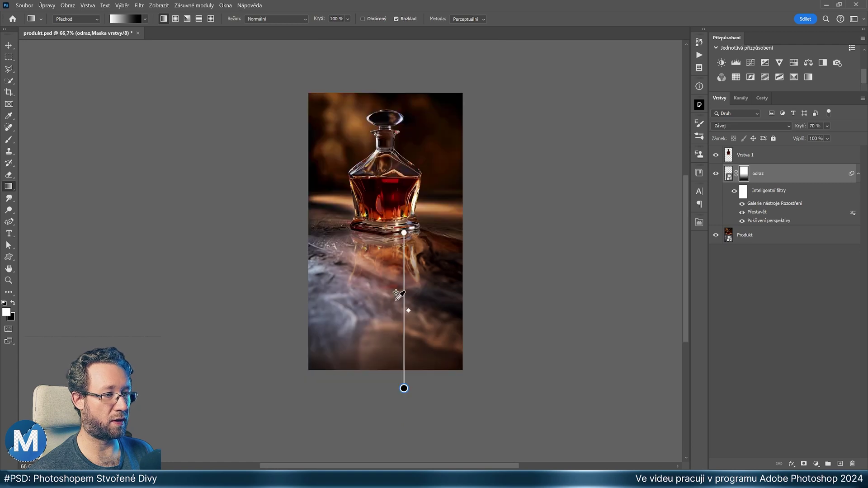
mouse_move(403, 388)
left_mouse_down()
mouse_move(387, 274)
mouse_move(384, 401)
left_mouse_up()
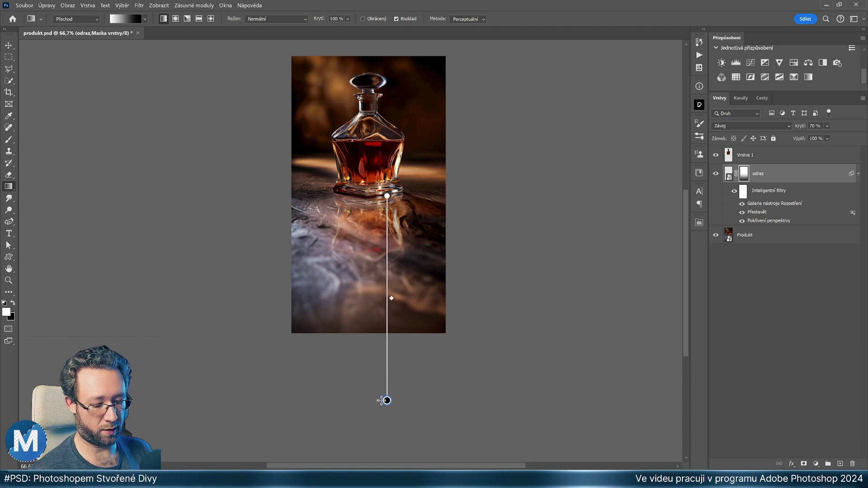
key("h")
key("ctrl+0")
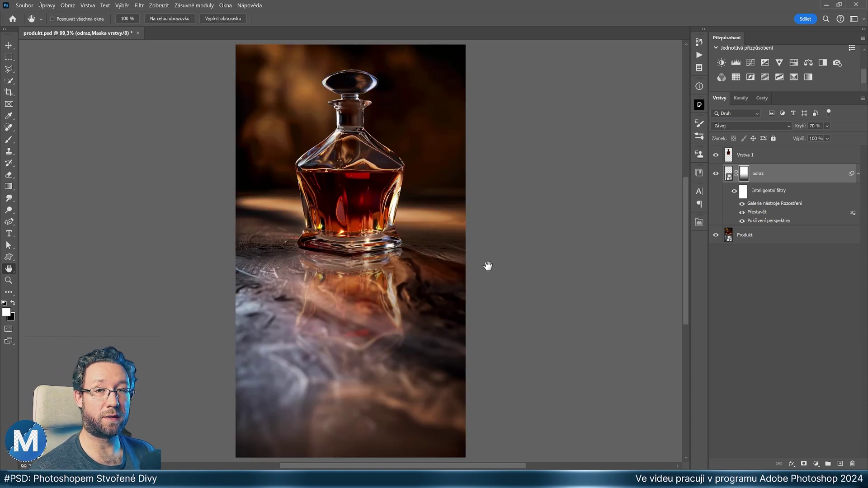
left_click(716, 237, "alt")
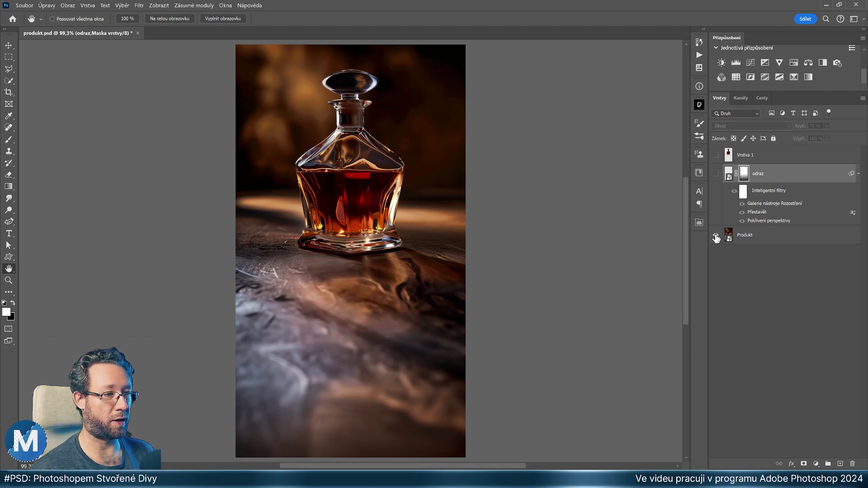
left_click(717, 237, "alt")
left_click(716, 237, "alt")
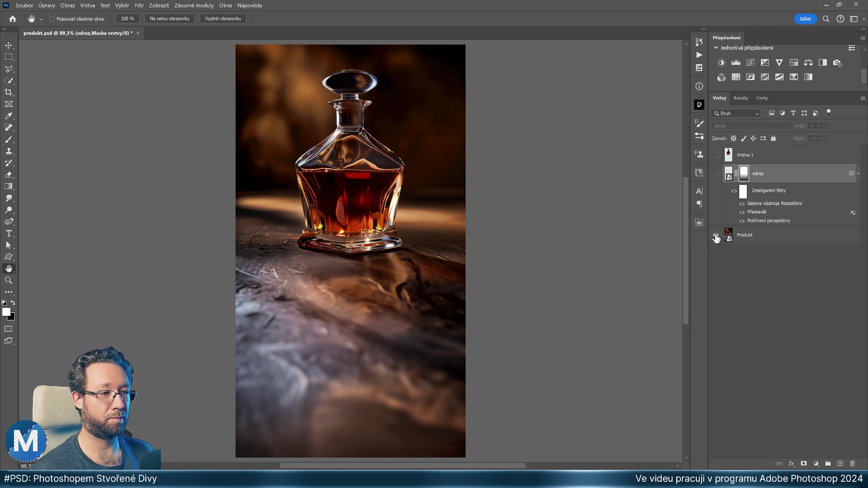